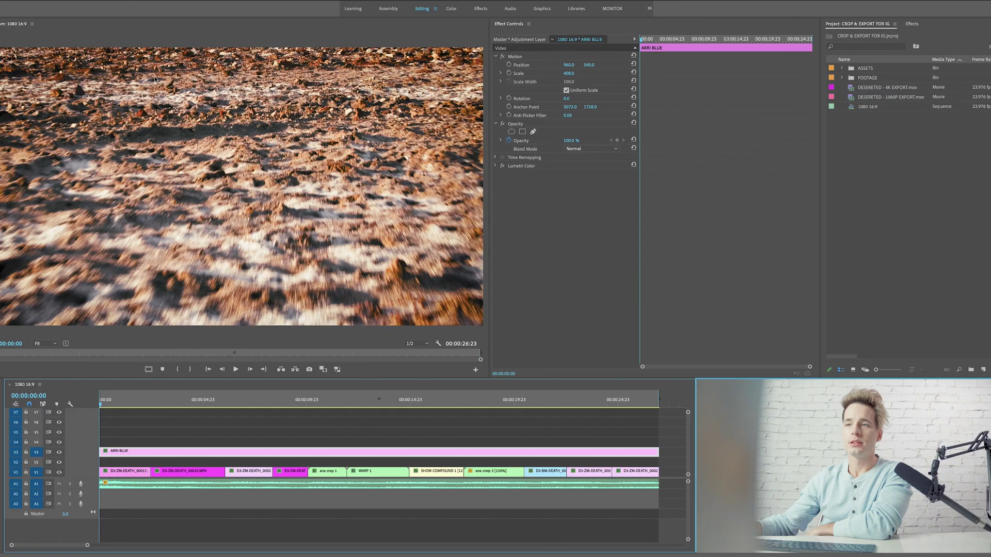
Play back the start of the edit and duplicate the 1080 16:9 sequence in the project
left_click(236, 371)
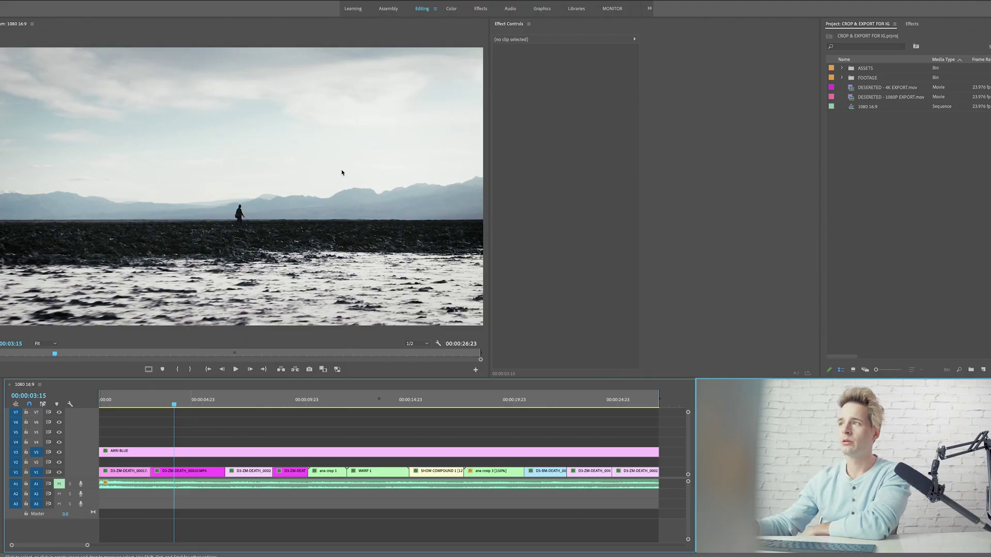
left_click(877, 110)
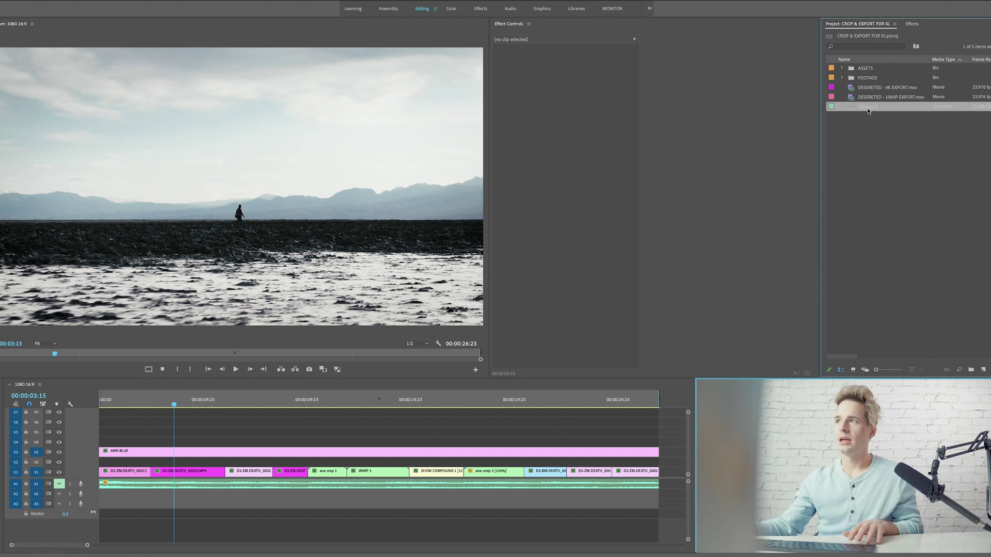
right_click(871, 109)
left_click(782, 263)
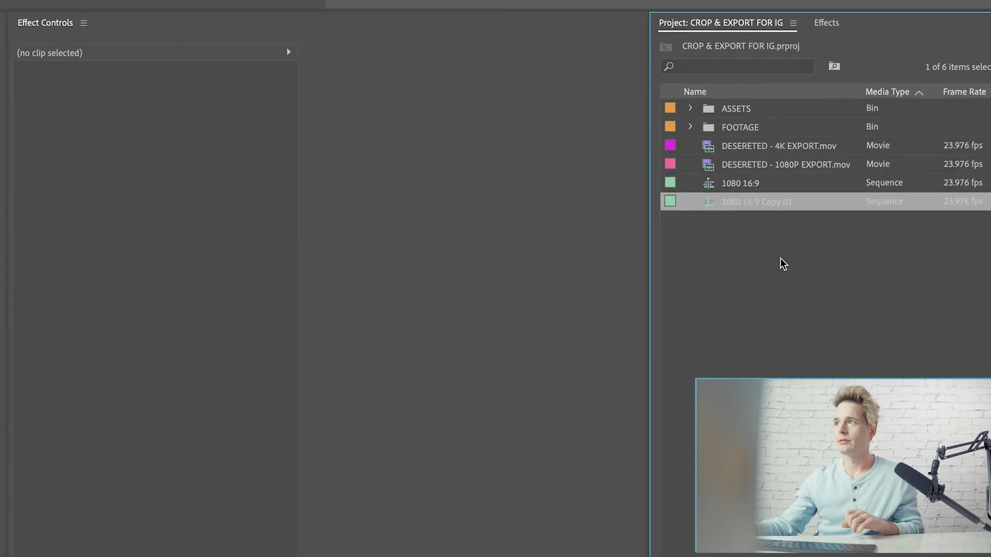
Rename the duplicated sequence as (IG) 1080 4:5 and open it in the timeline
key("Return")
type("1080 4:5")
key("Return")
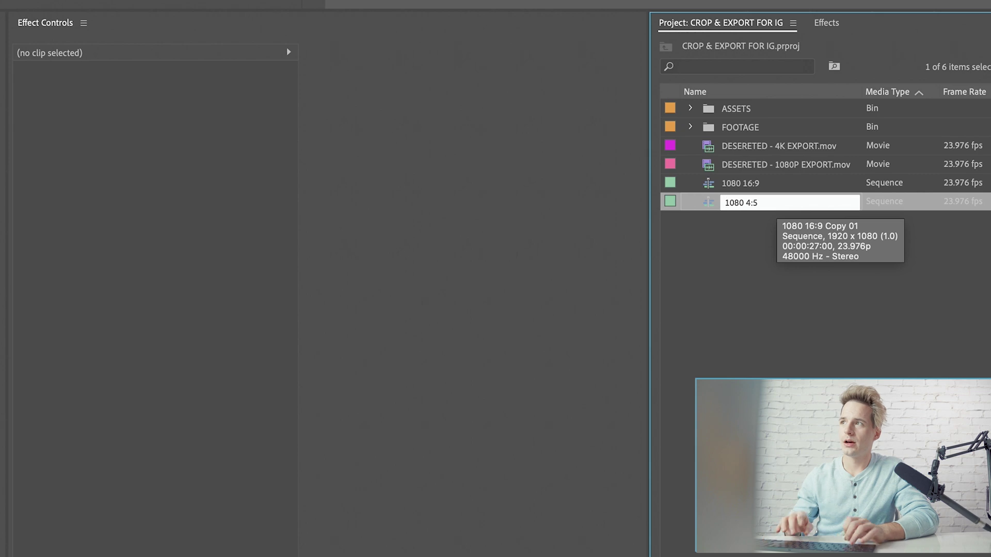
type("(IG)")
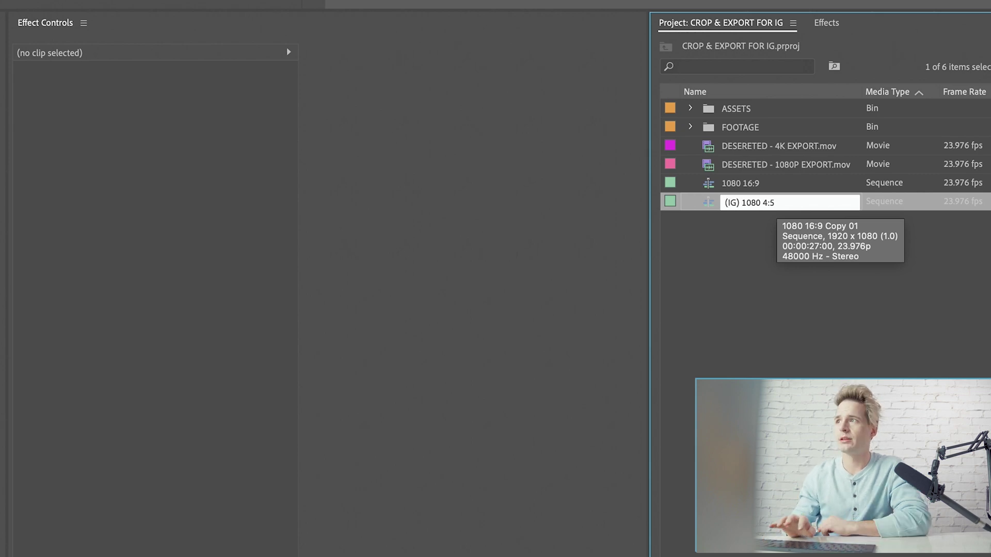
key("Return")
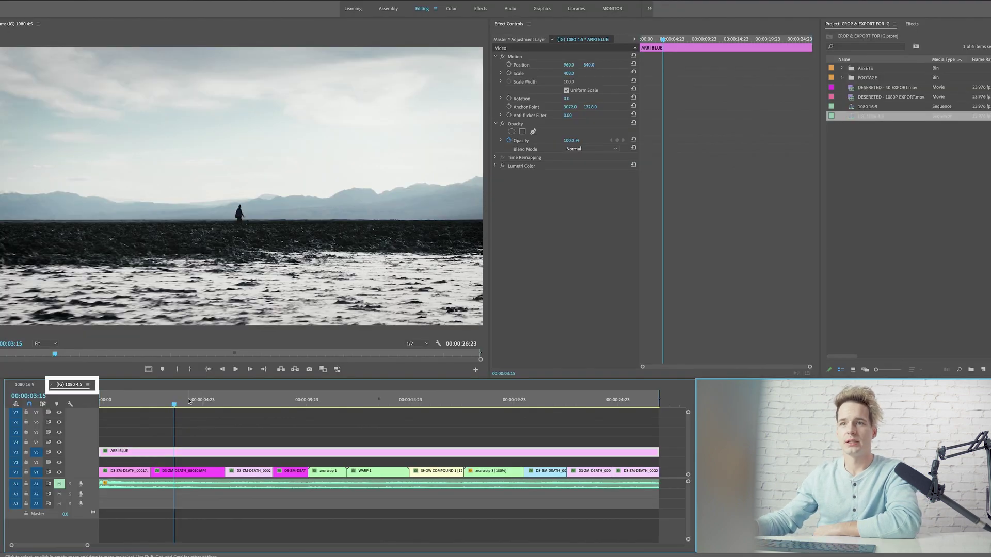
Set the (IG) 1080 4:5 sequence's frame size to 1080 horizontal by 1350 vertical, keeping the editing mode Custom
left_click_drag(189, 402, 193, 402)
left_click(204, 424)
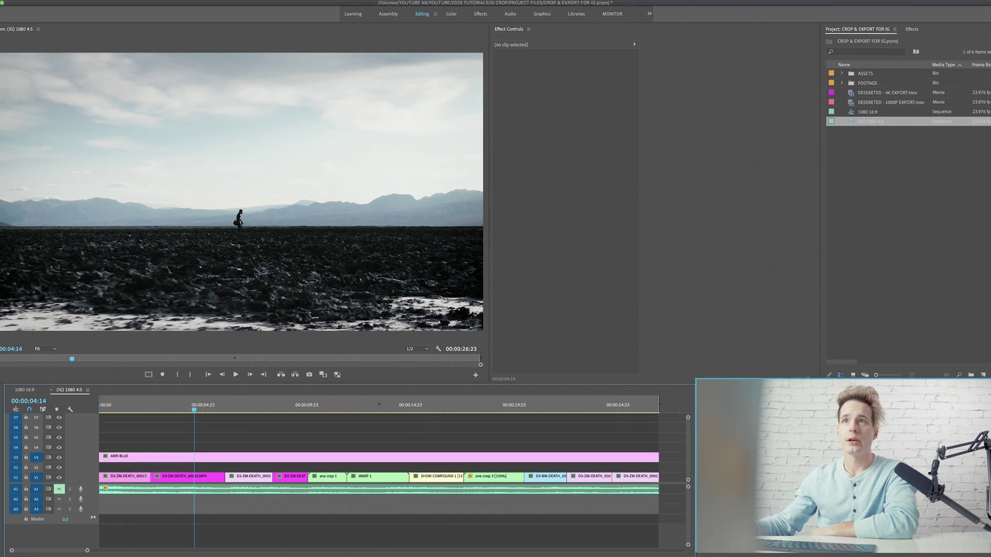
left_click(111, 0)
left_click(164, 14)
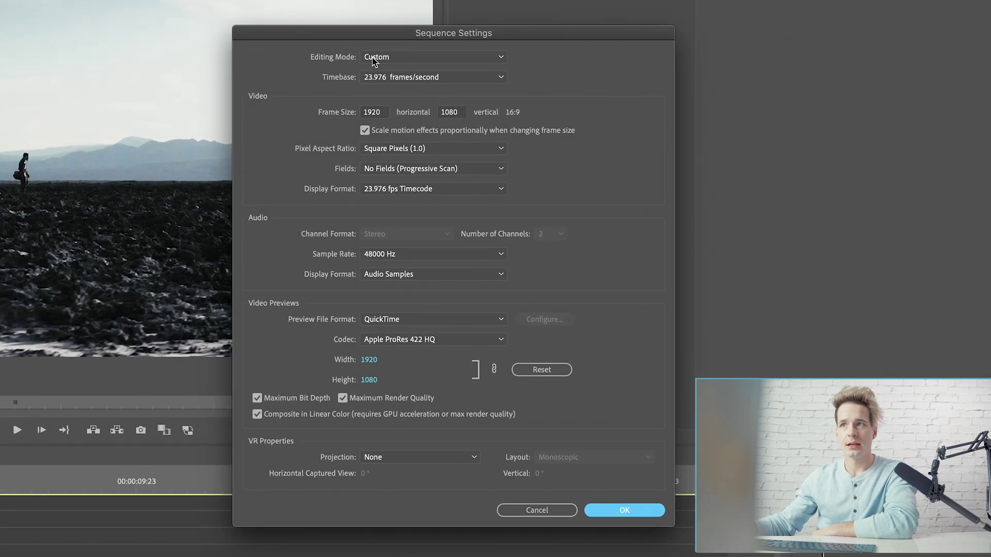
left_click(380, 61)
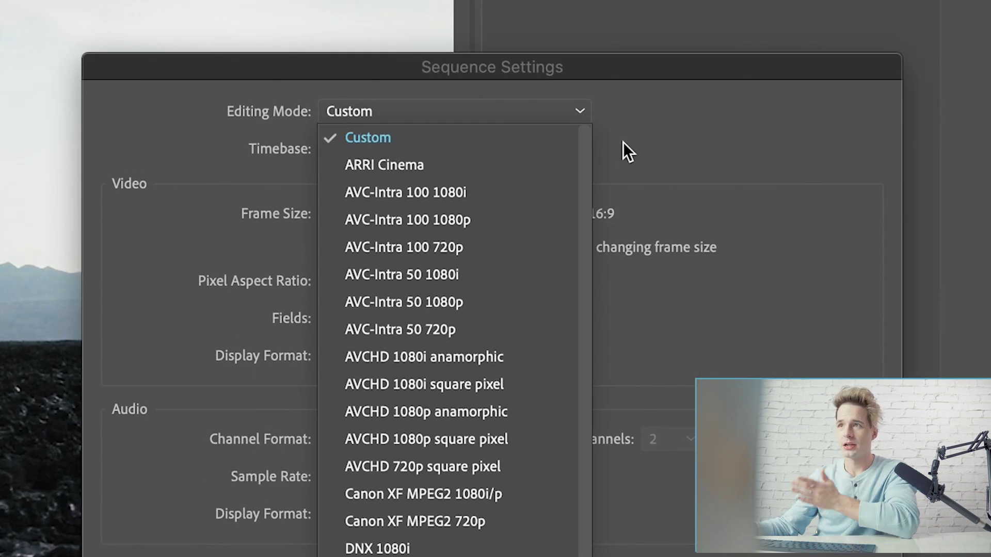
key("Escape")
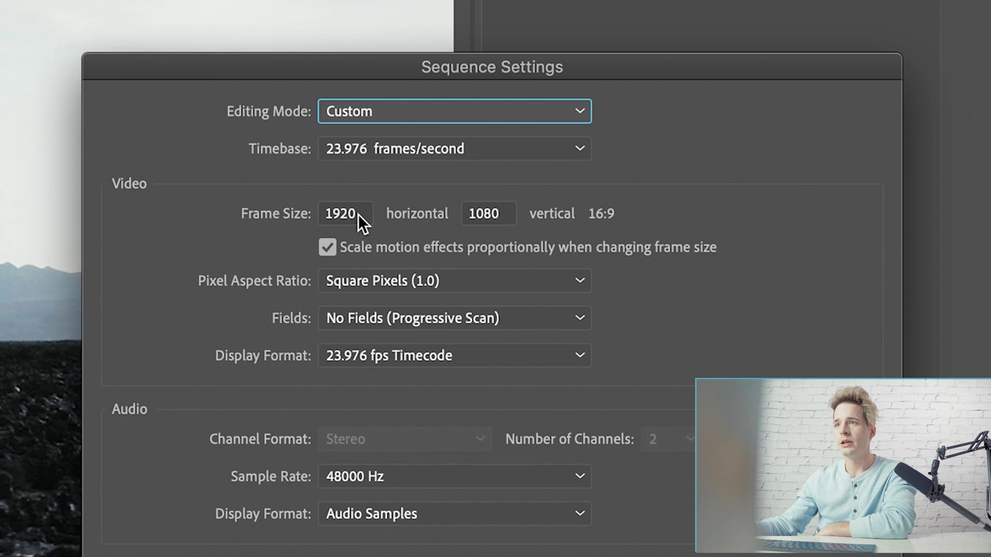
double_click(359, 215)
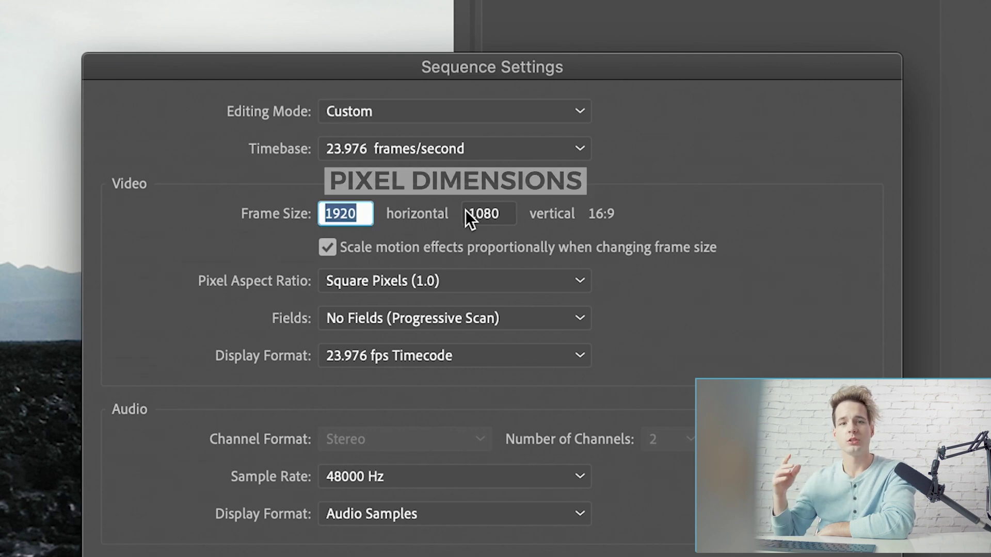
type("1080")
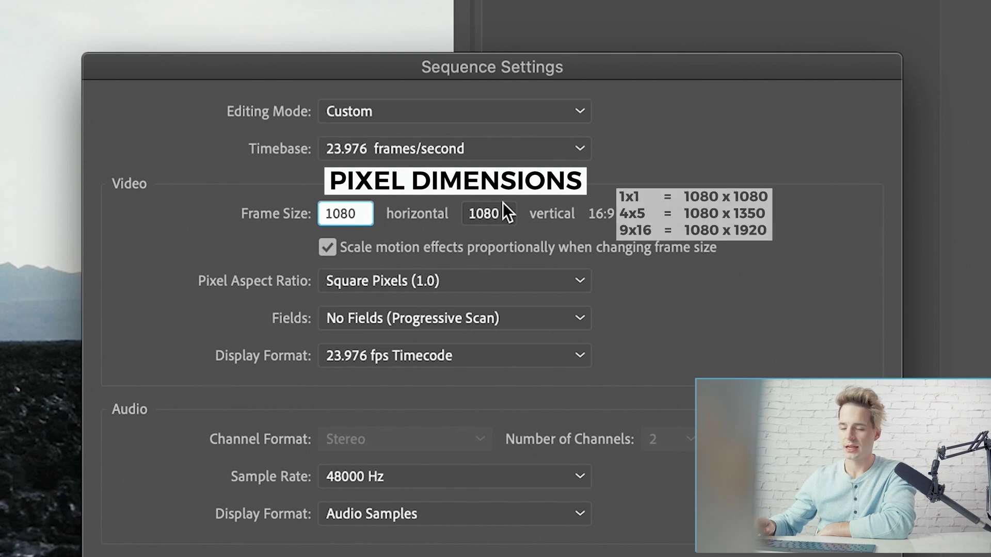
double_click(476, 211)
type("1350")
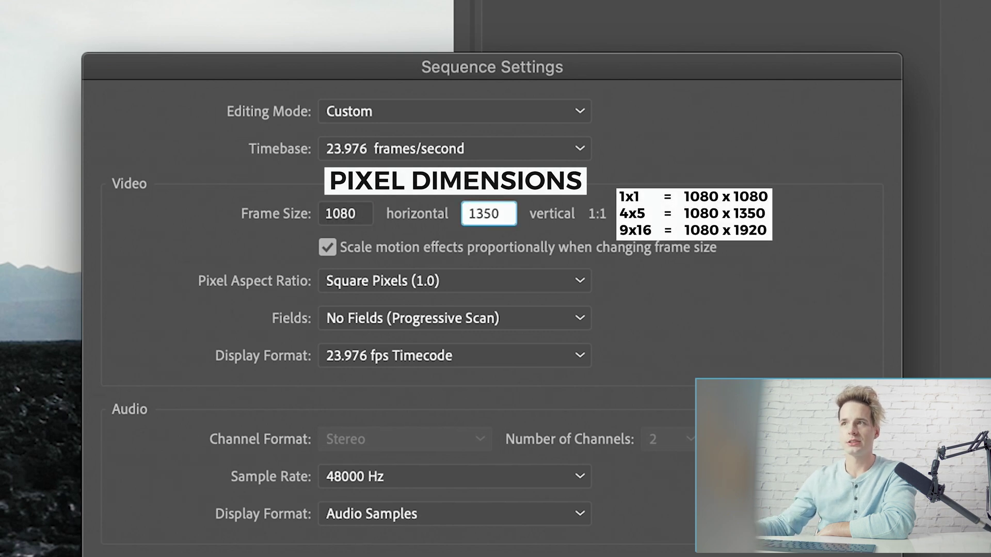
key("Tab")
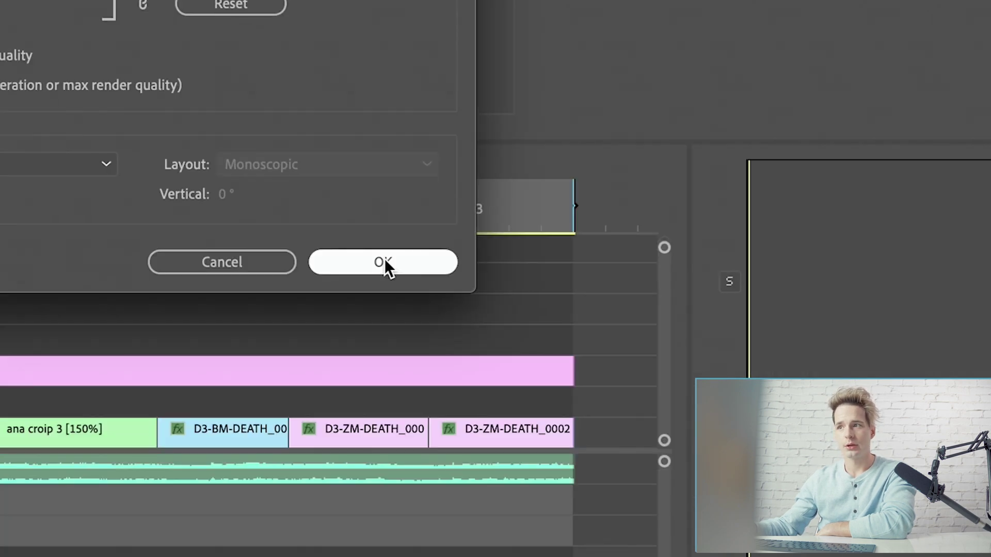
left_click(384, 261)
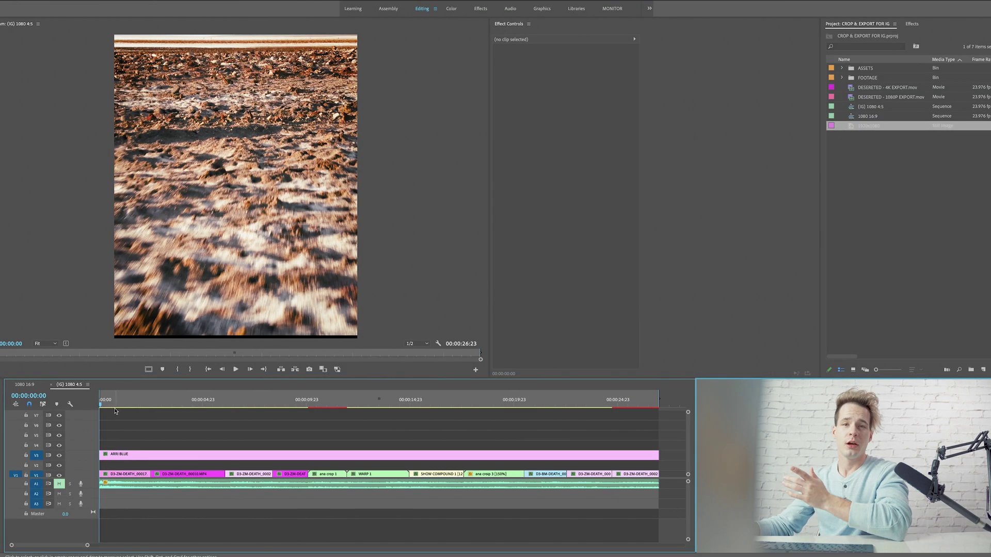
Scrub through the cropped edit and delete the 1 x 1 ratio graphic clip above the opening shots
left_click_drag(115, 410, 203, 429)
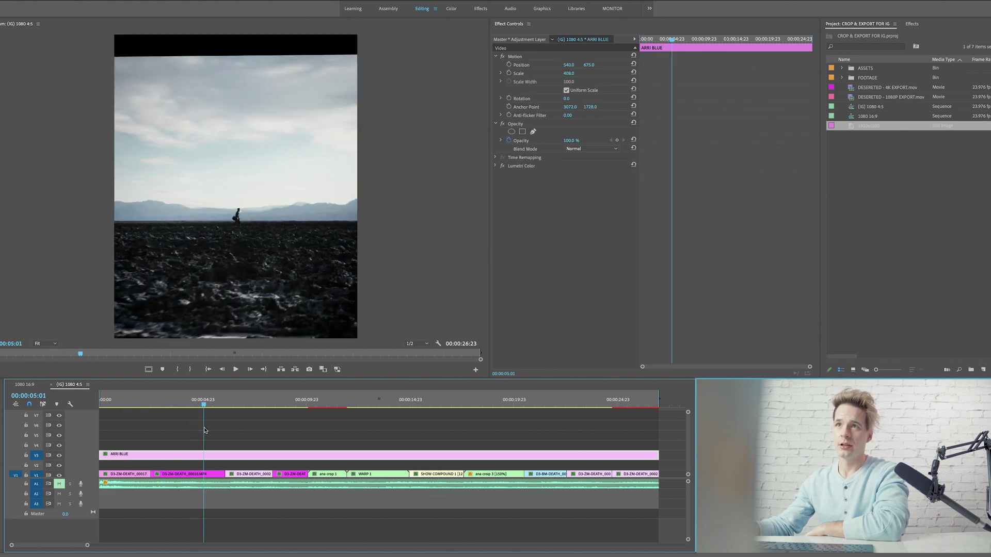
left_click_drag(204, 430, 367, 451)
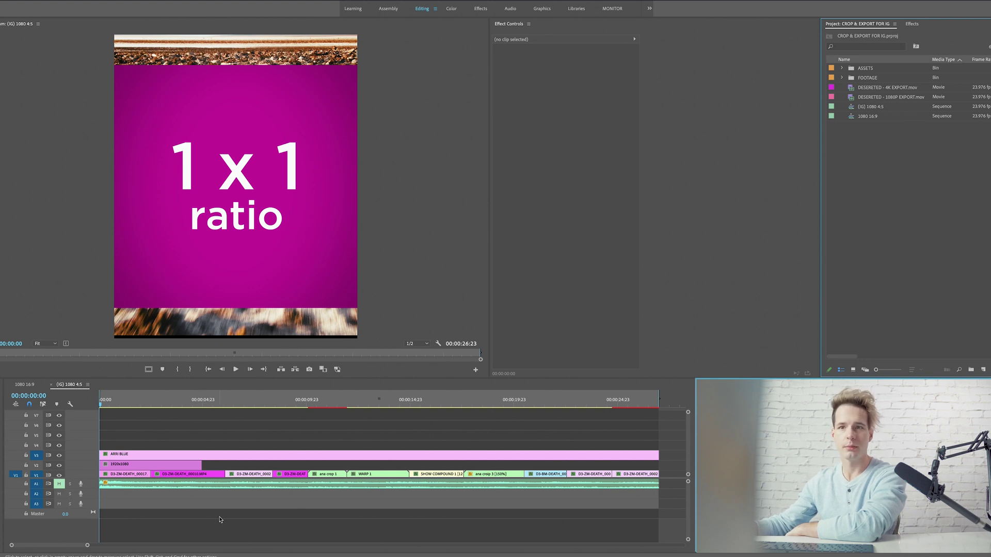
left_click(160, 464)
key("Delete")
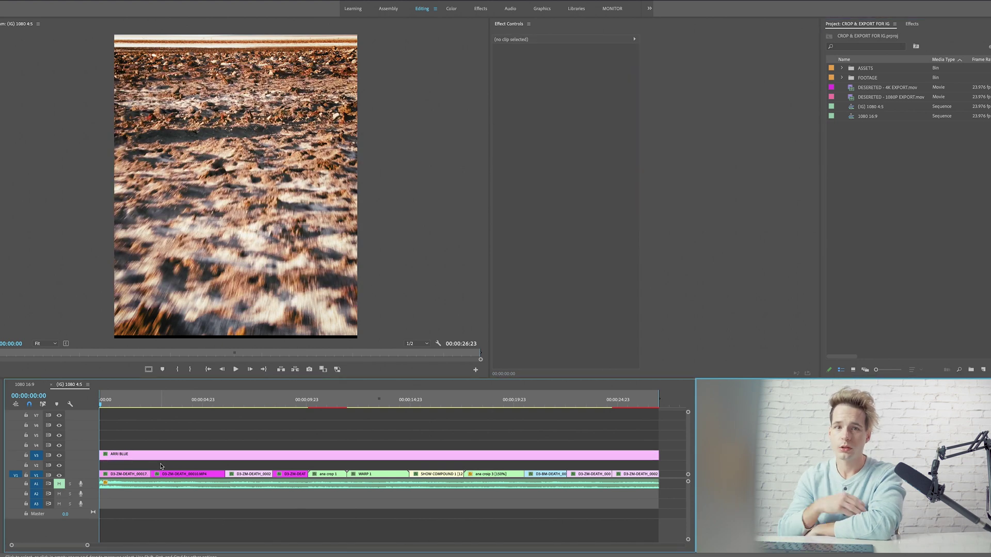
left_click_drag(593, 479, 352, 482)
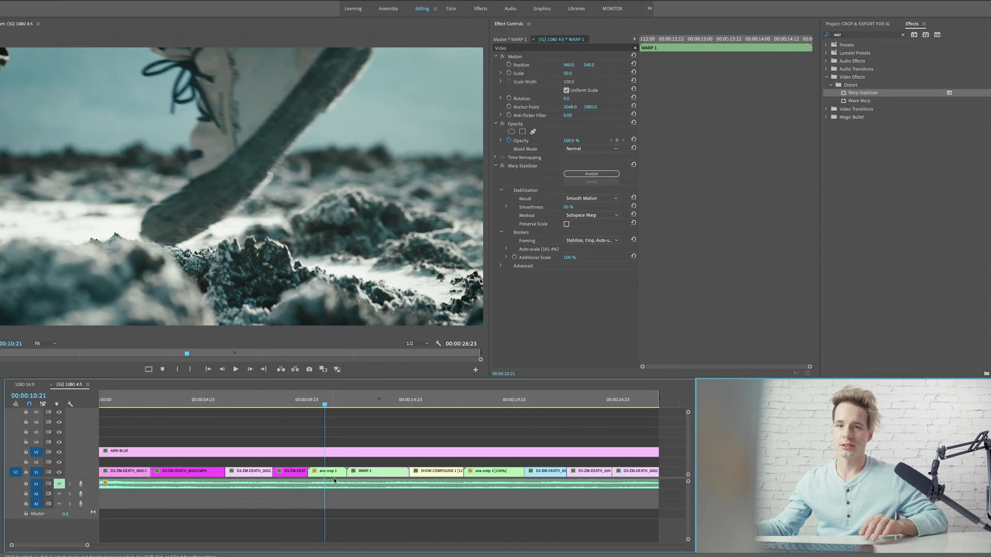
Nest the ana crop 1 clip into a sequence named WARP 2
right_click(336, 469)
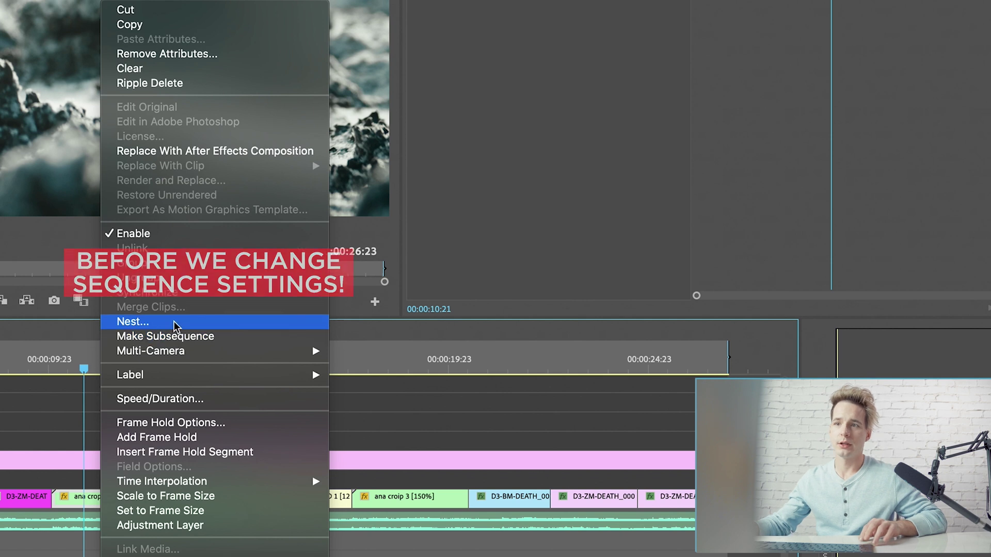
left_click(173, 321)
type("WARP 2")
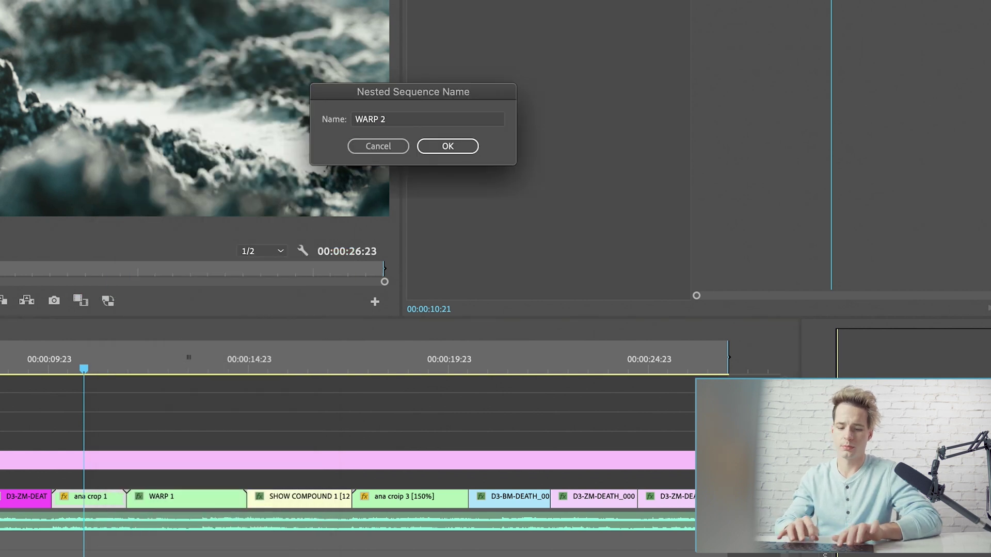
key("Return")
Change the (IG) 1080 4:5 sequence's frame size to 1080 x 1350 in its sequence settings
left_click(111, 2)
left_click(128, 13)
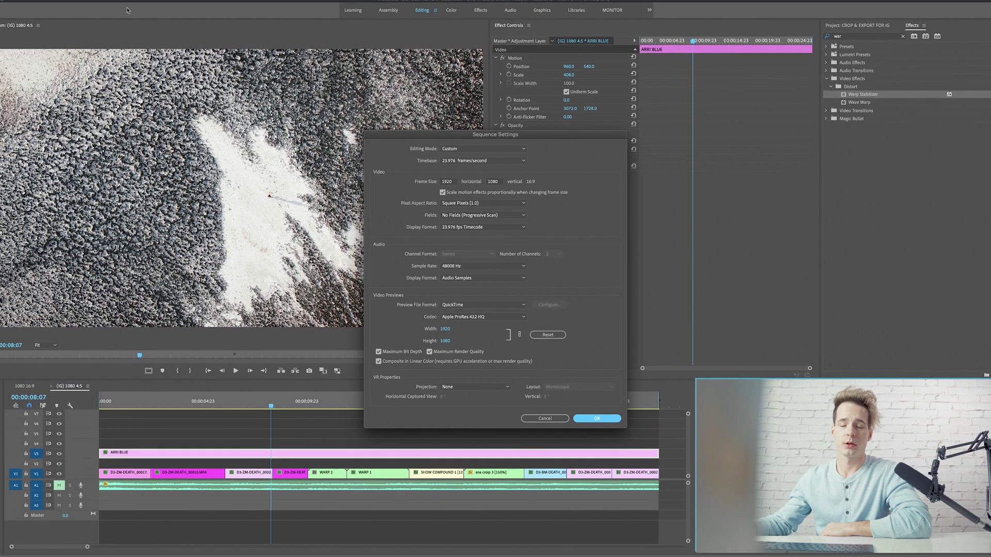
left_click(452, 180)
type("1080")
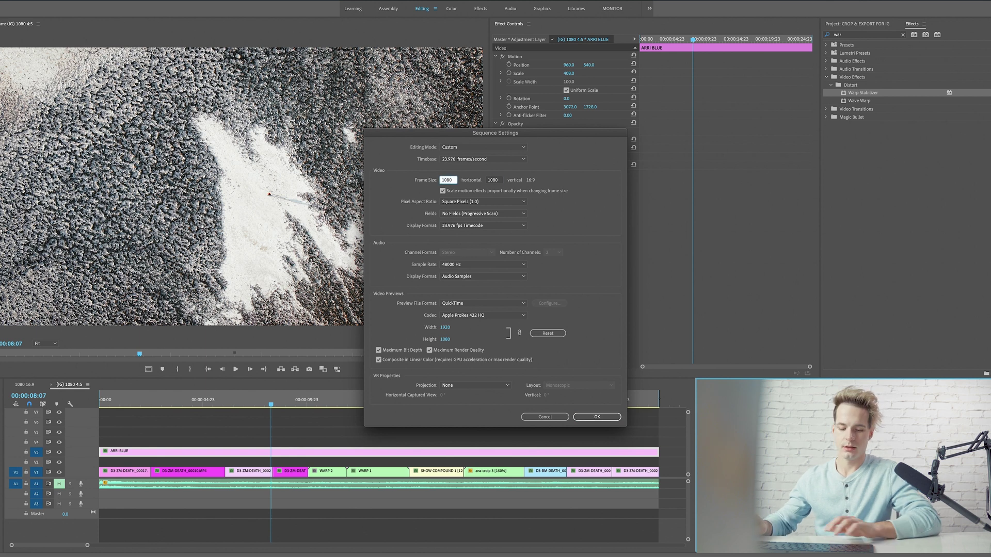
key("Tab")
type("1350")
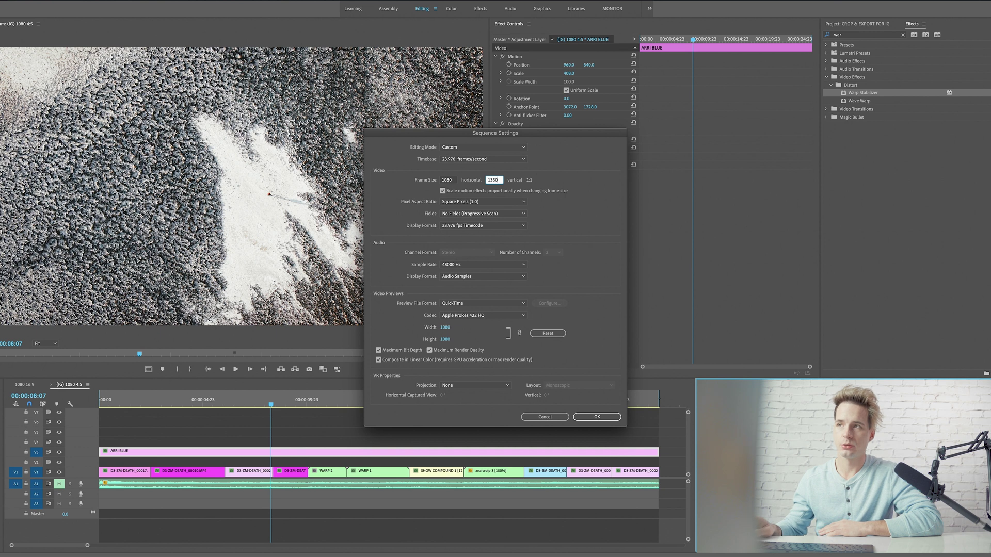
key("Return")
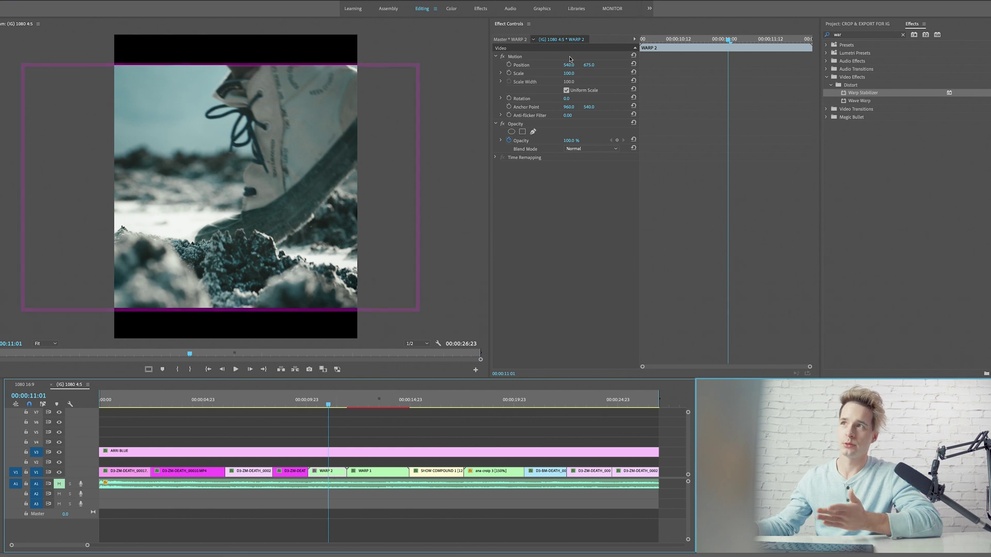
Set the WARP 2 clip's horizontal position to 250 and inspect the full frame inside its nested sequence
left_click_drag(568, 65, 418, 66)
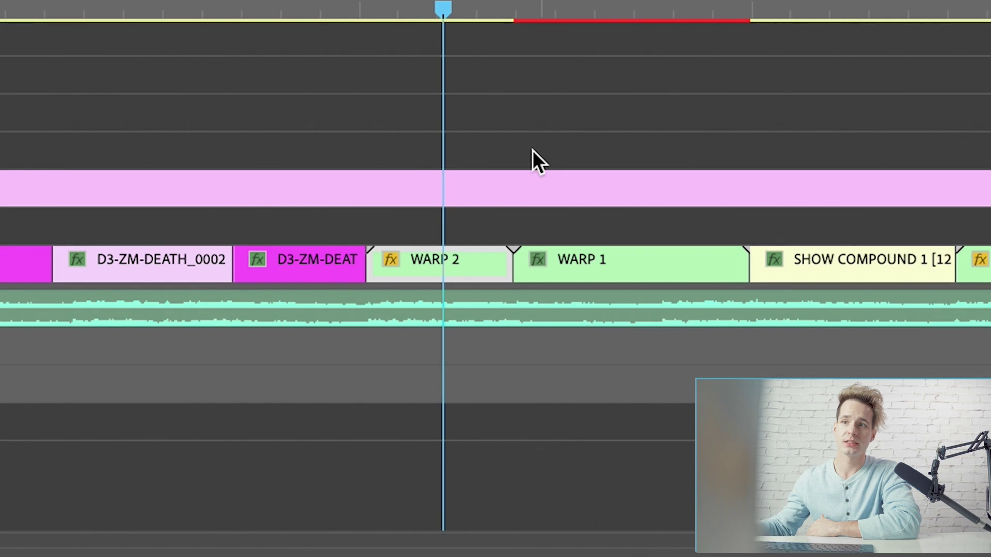
double_click(472, 258)
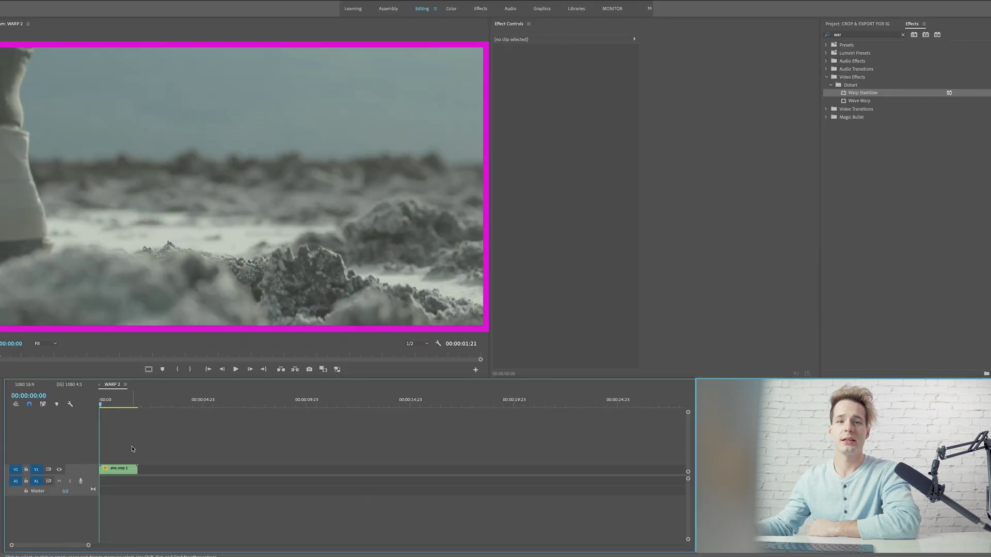
left_click(97, 388)
Try nesting the WARP 2 clip again as NEST 2, inspect the frame inside it, and undo the nesting
right_click(331, 471)
left_click(368, 379)
type("NE")
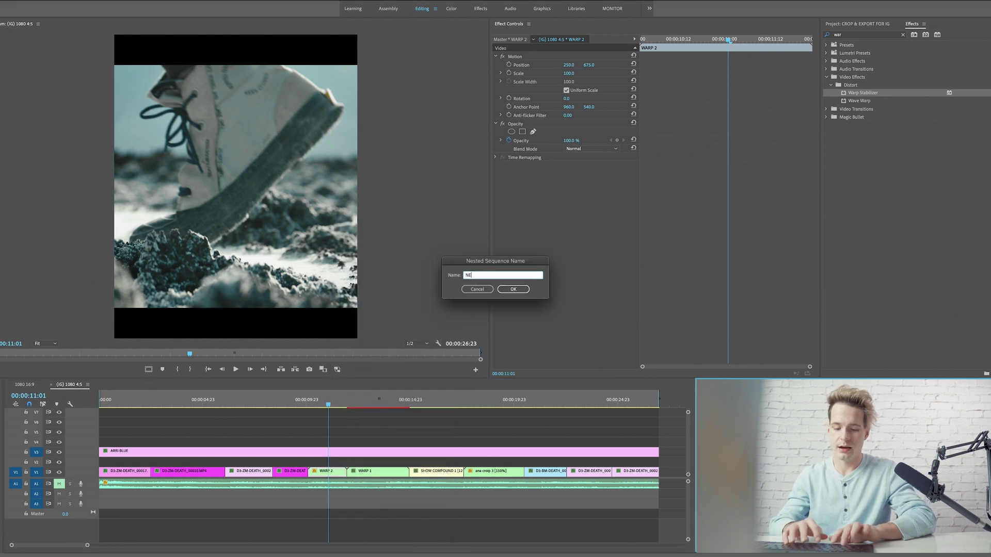
type("S")
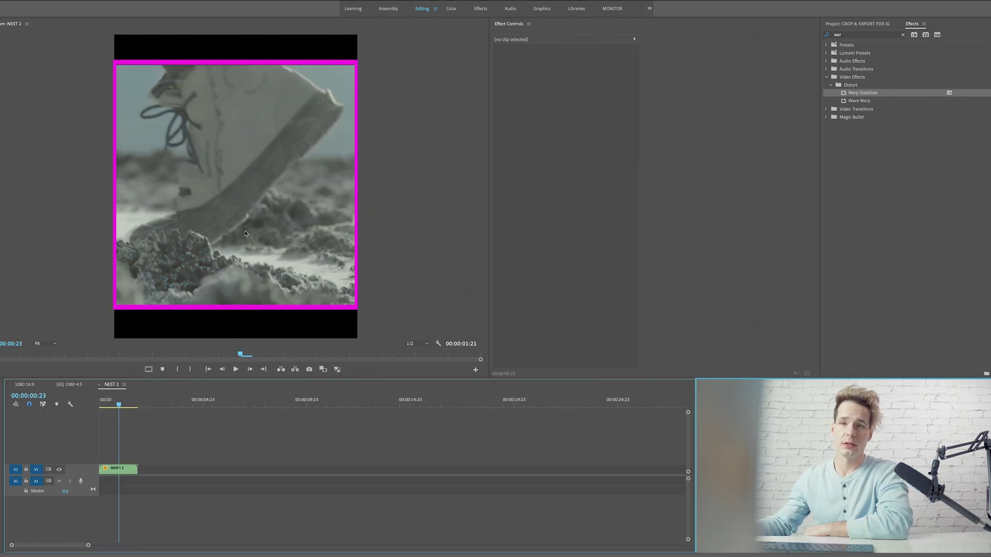
left_click(100, 385)
left_click(311, 417)
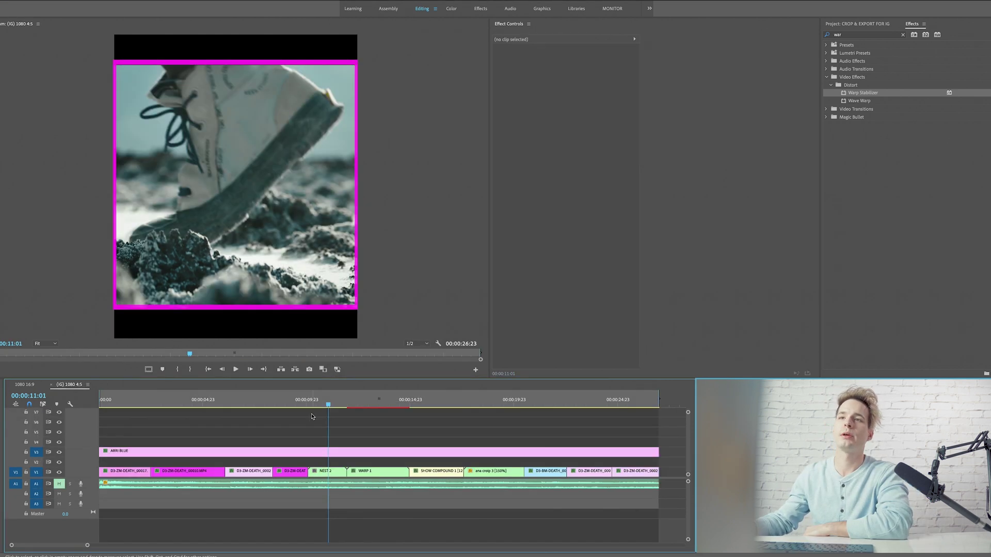
key("super+z")
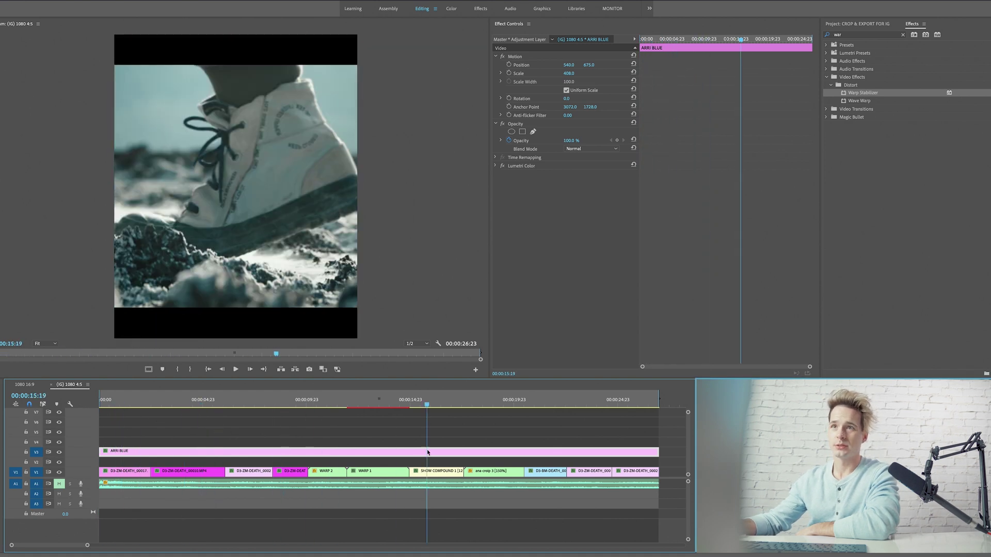
Scrub through the 4:5 sequence to examine how each shot is framed, returning to the start
left_click_drag(623, 455, 98, 445)
left_click(160, 427)
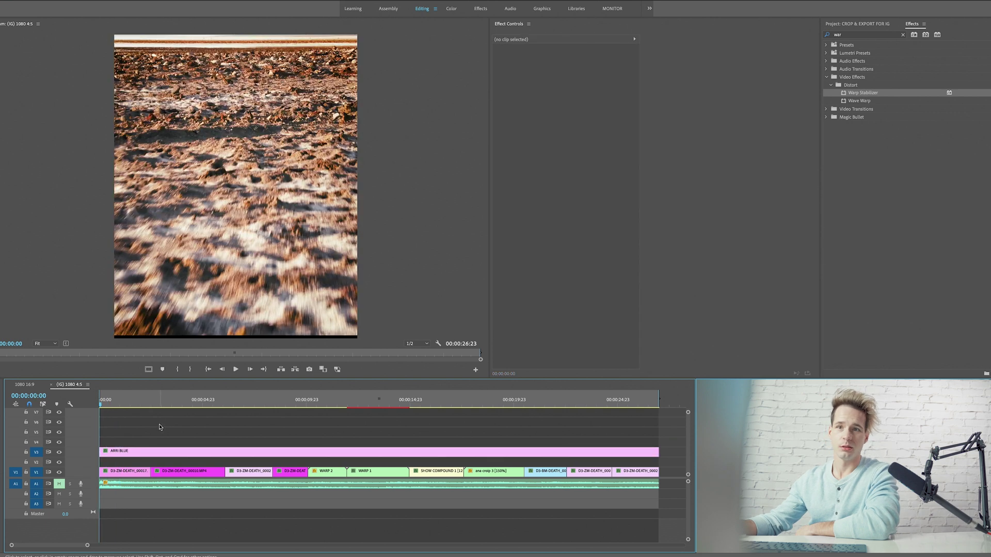
left_click(536, 402)
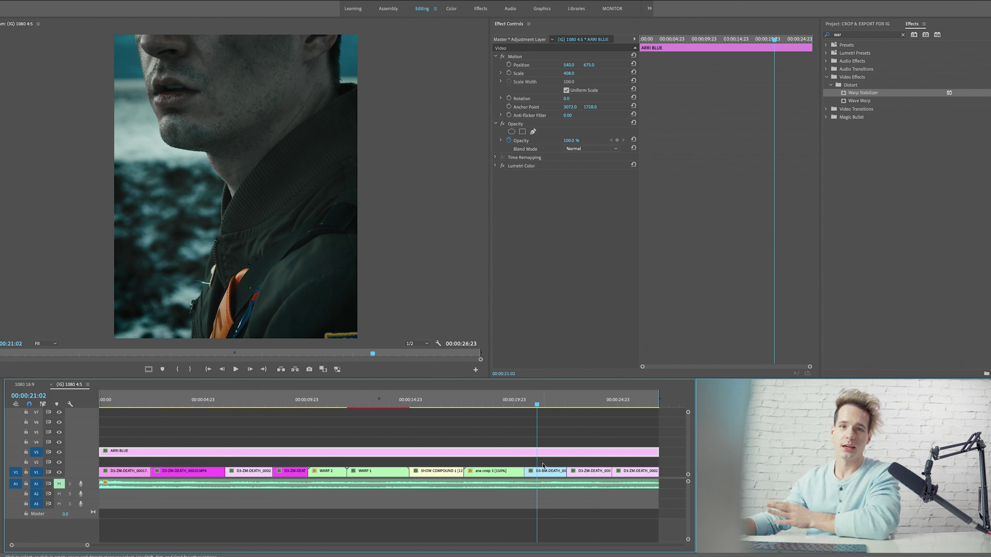
key("Home")
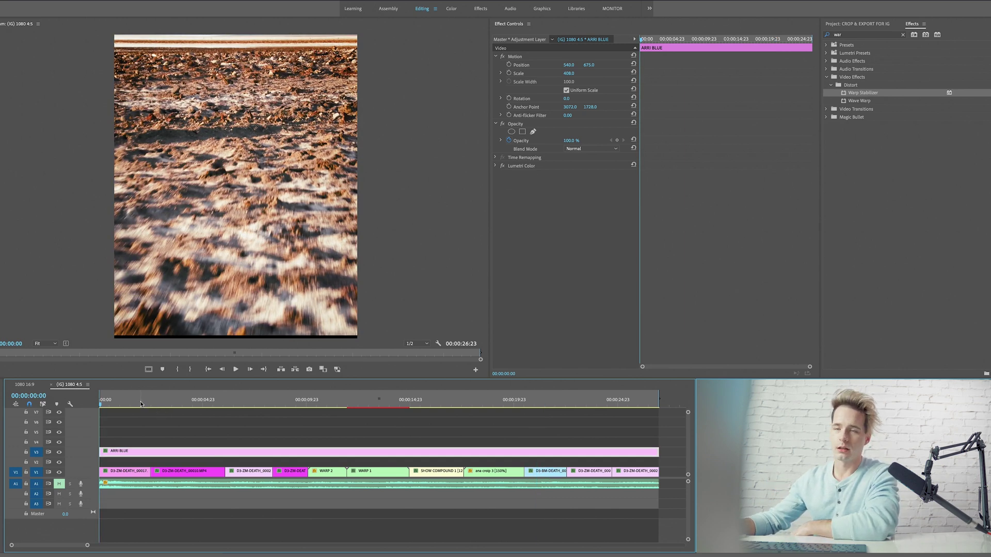
left_click_drag(140, 401, 102, 407)
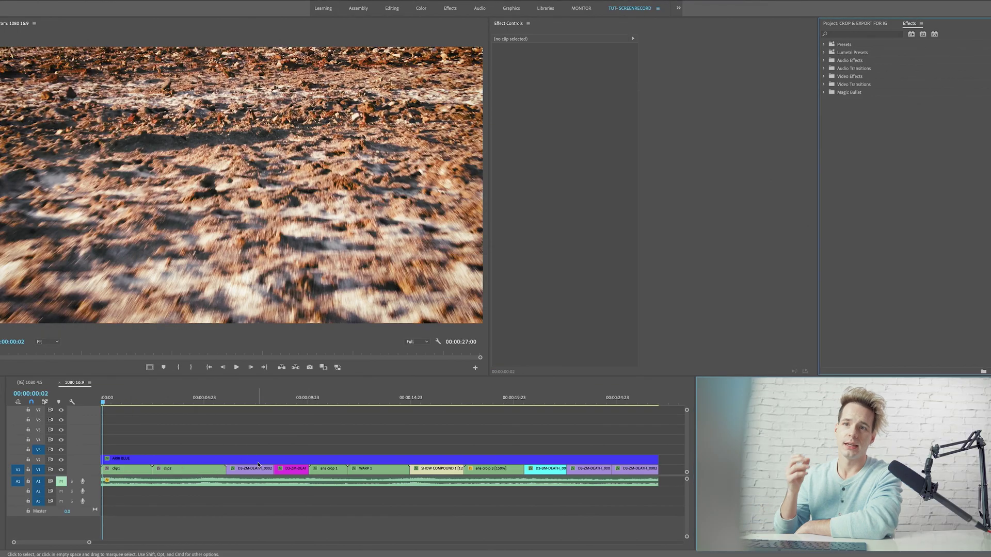
Nest the third and fourth video clips of the 1080 16:9 sequence as clip3 and clip4
type("ip3")
Nest the ana crop 1, WARP 1 and SHOW COMPOUND clips individually as clip5, clip6 and clip7
key("Return")
right_click(294, 470)
left_click(317, 376)
type("clip4")
key("Return")
right_click(336, 470)
left_click(357, 376)
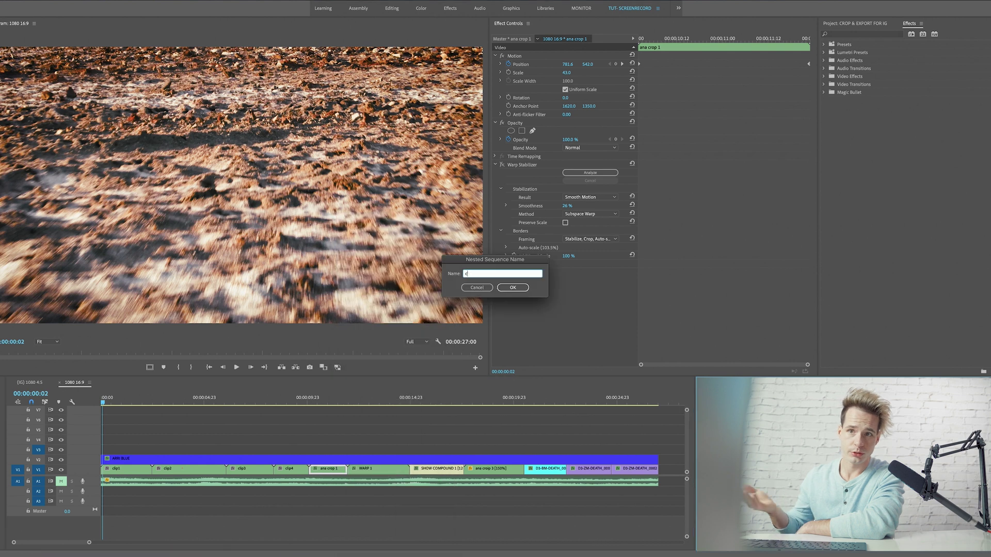
right_click(384, 471)
left_click(405, 378)
type("clip6")
Nest the remaining four video clips of the sequence individually as clip8, clip9, clip10 and clip11
key("Return")
right_click(454, 471)
left_click(476, 377)
type("clip7")
key("Return")
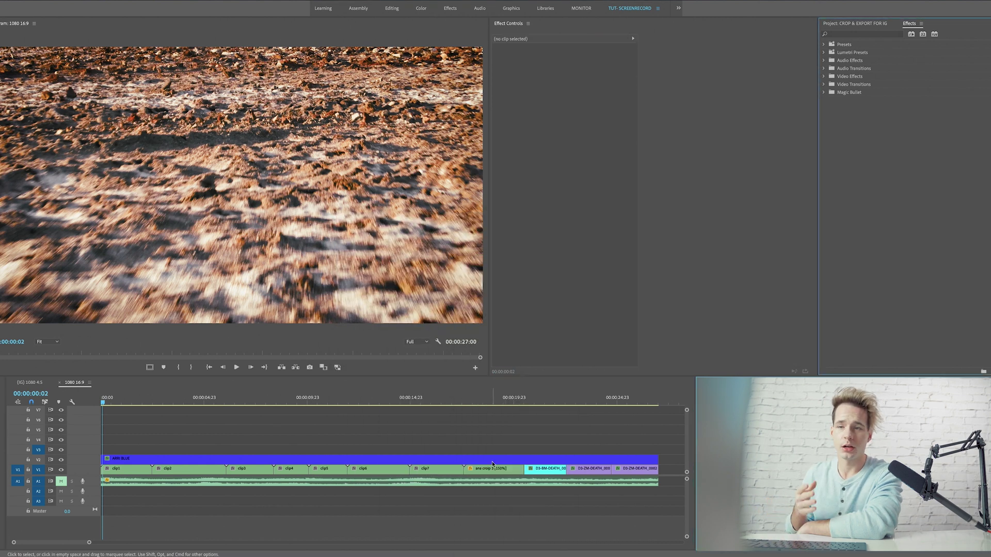
type("clip8")
key("Return")
type("clip11")
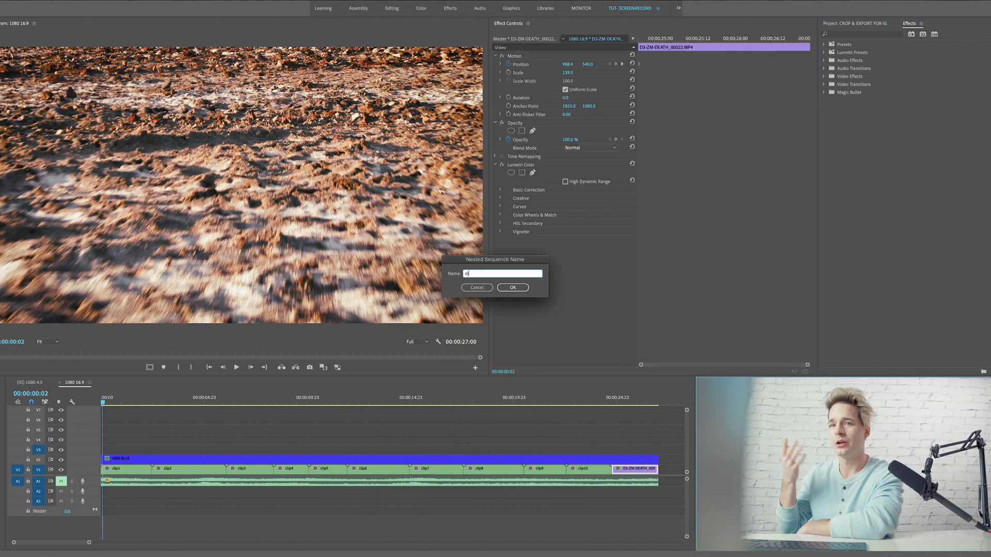
key("Return")
Set the horizontal frame size of the 1080 16:9 sequence to 864 in its sequence settings
left_click(129, 2)
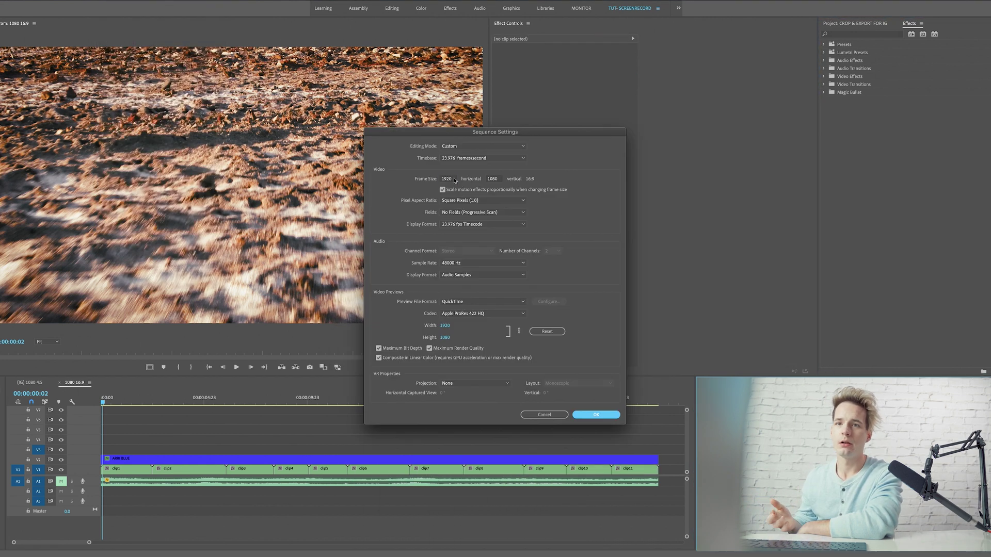
double_click(447, 179)
type("864")
left_click(596, 415)
left_click(571, 290)
Shift the horizontal position of the clip3 nest to reframe it and scrub back to check the neighbouring shot
left_click_drag(103, 401, 263, 435)
left_click_drag(567, 64, 526, 64)
left_click_drag(263, 401, 199, 402)
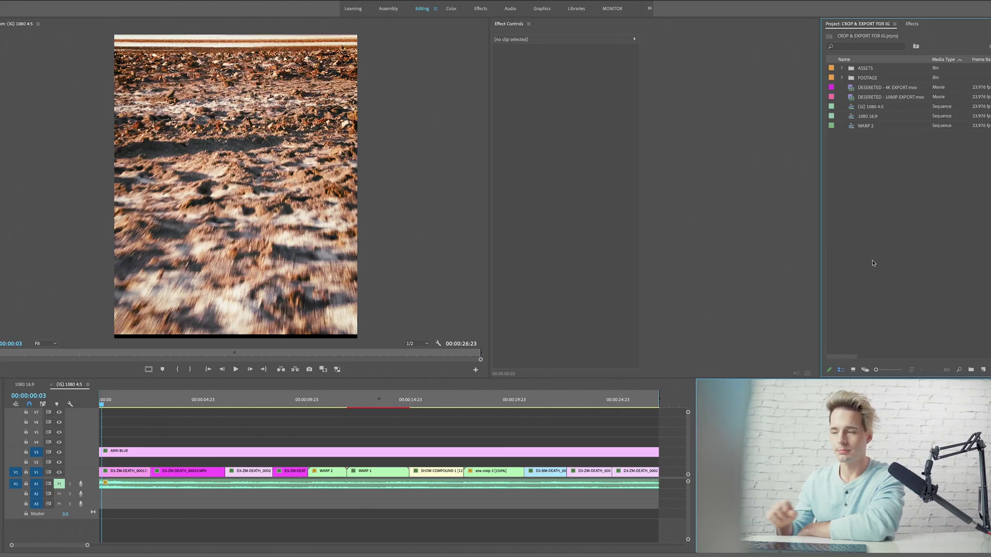
Create a 1080 x 1350 adjustment layer at 23.976 fps and place it above ARRI BLUE across the whole (IG) 1080 4:5 sequence
left_click(227, 426)
left_click(917, 305)
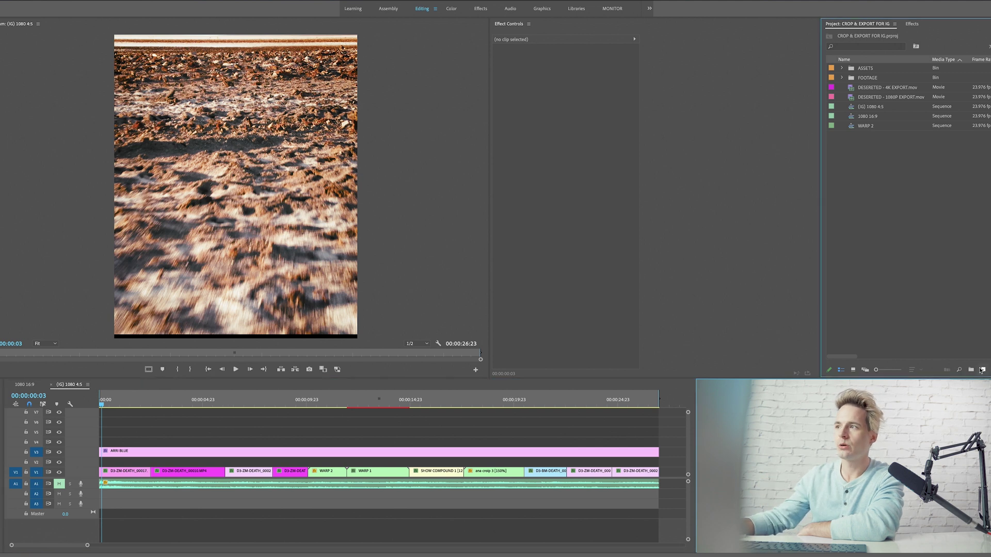
left_click(982, 371)
right_click(982, 372)
mouse_move(943, 255)
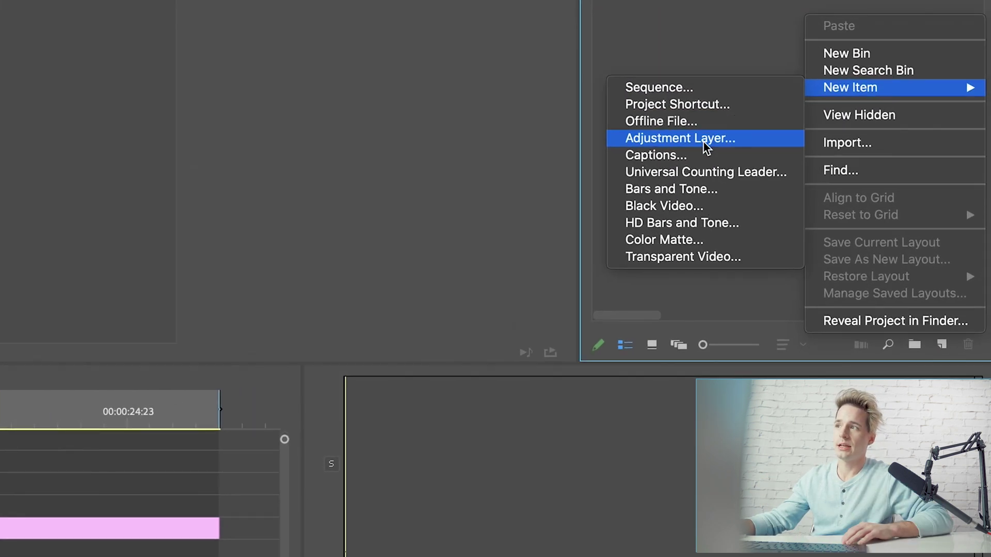
left_click(702, 141)
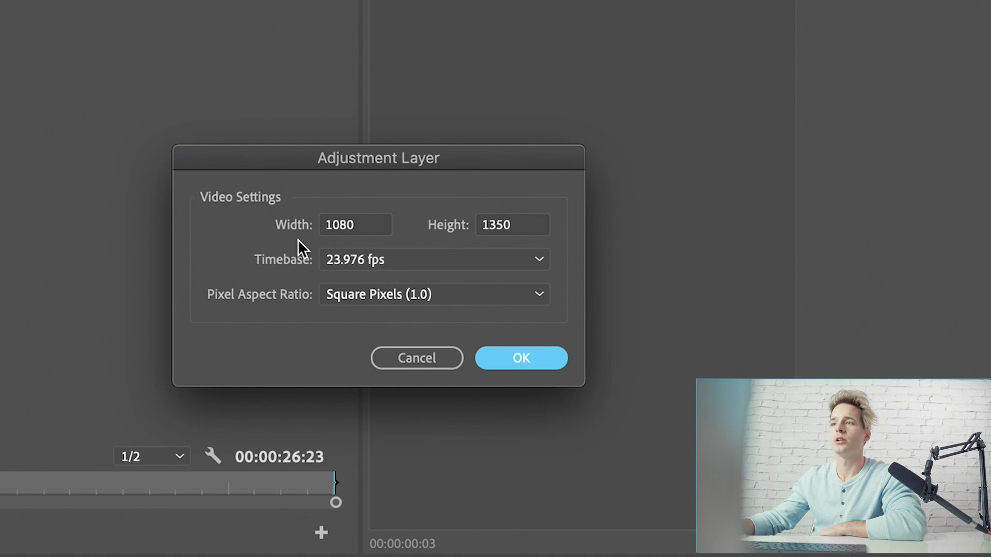
left_click(562, 361)
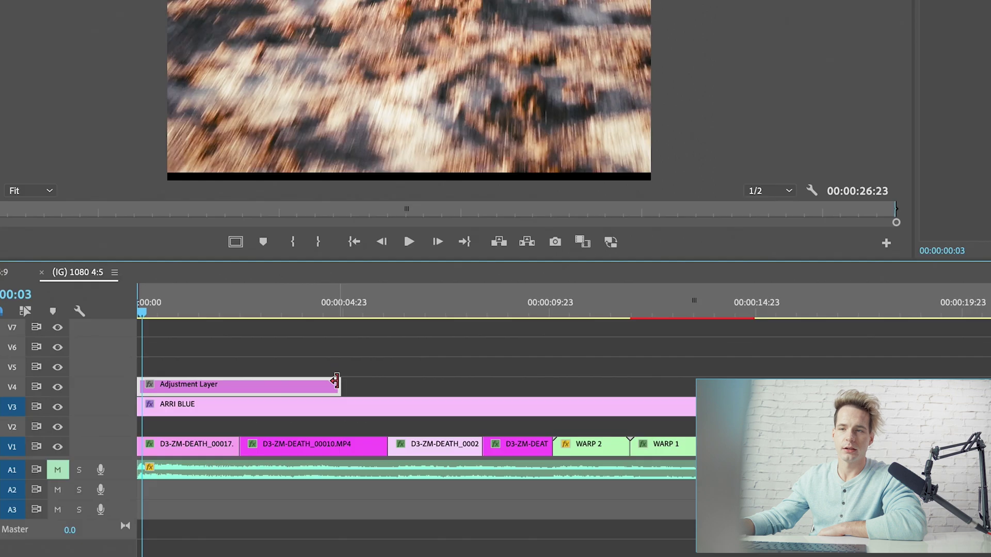
left_click_drag(332, 380, 656, 442)
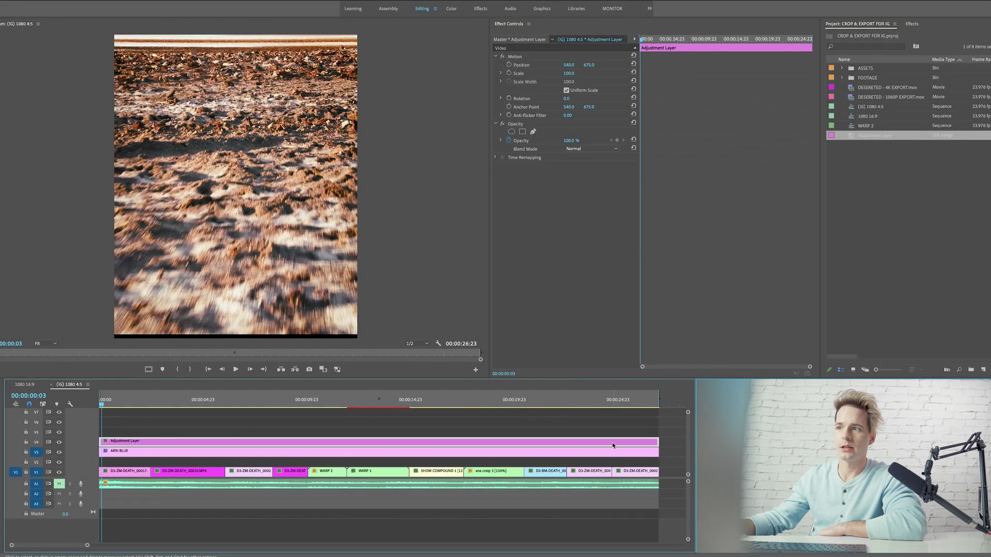
Find the Transform effect in the Distort category and apply it to the new adjustment layer
left_click(912, 24)
left_click(875, 34)
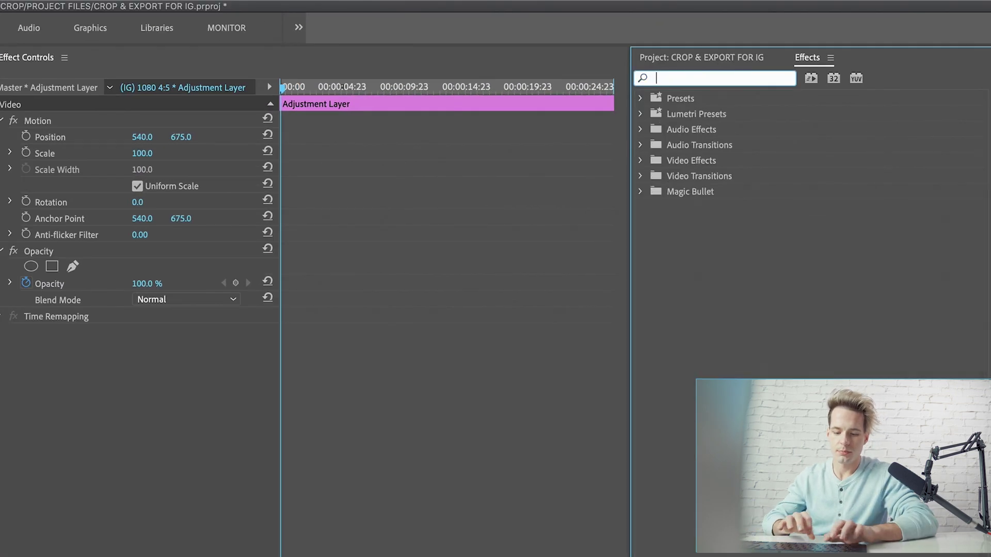
type("transform")
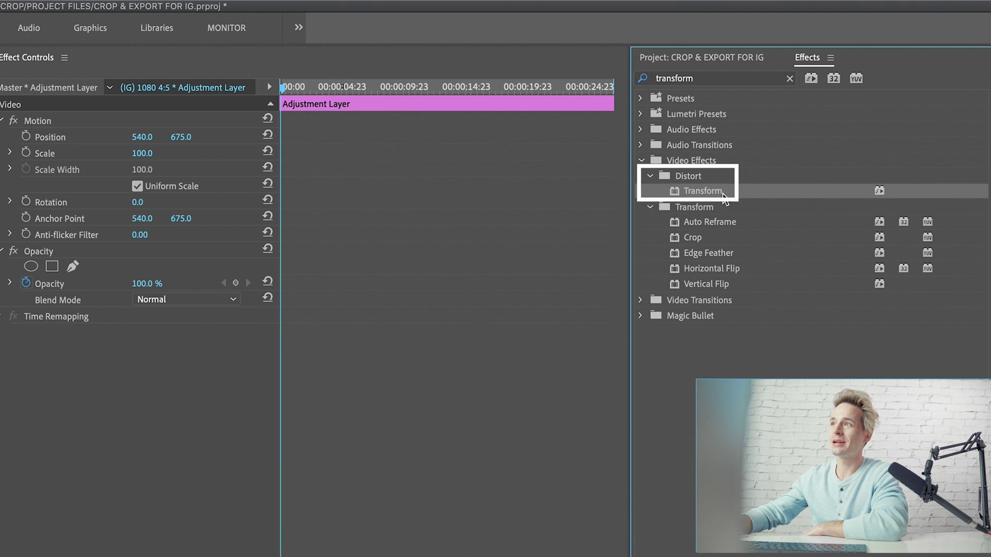
left_click_drag(714, 190, 165, 441)
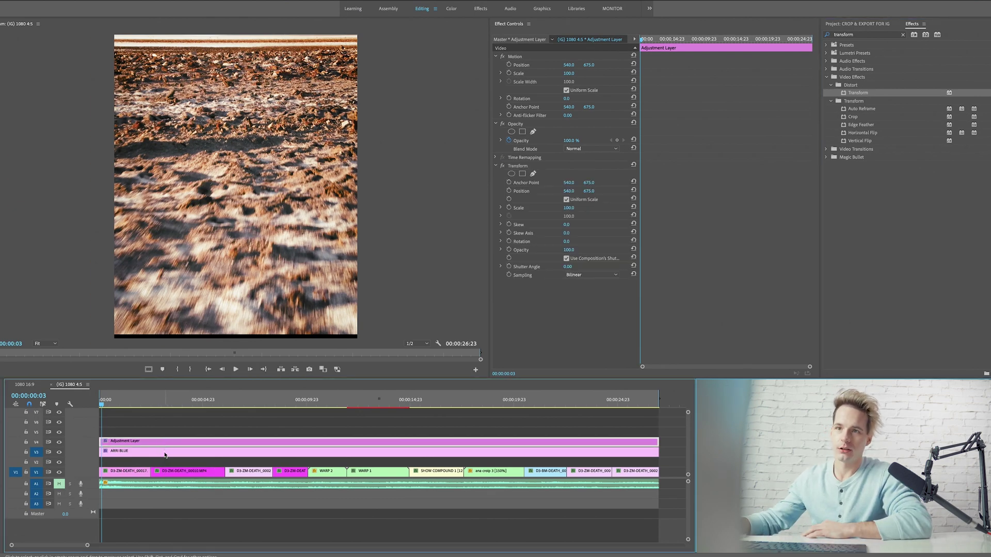
Give the ARRI BLUE adjustment layer a blue label and move it down to track V2
left_click(165, 454)
key("shift+b")
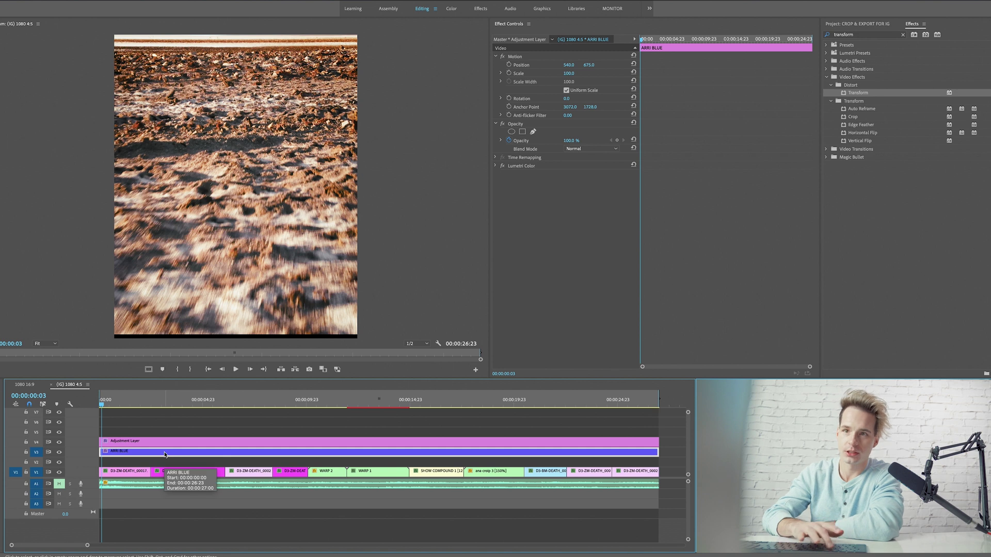
left_click(157, 419)
left_click_drag(154, 454, 156, 462)
Rename the upper adjustment layer in the timeline as TRANSFORM
left_click(205, 444)
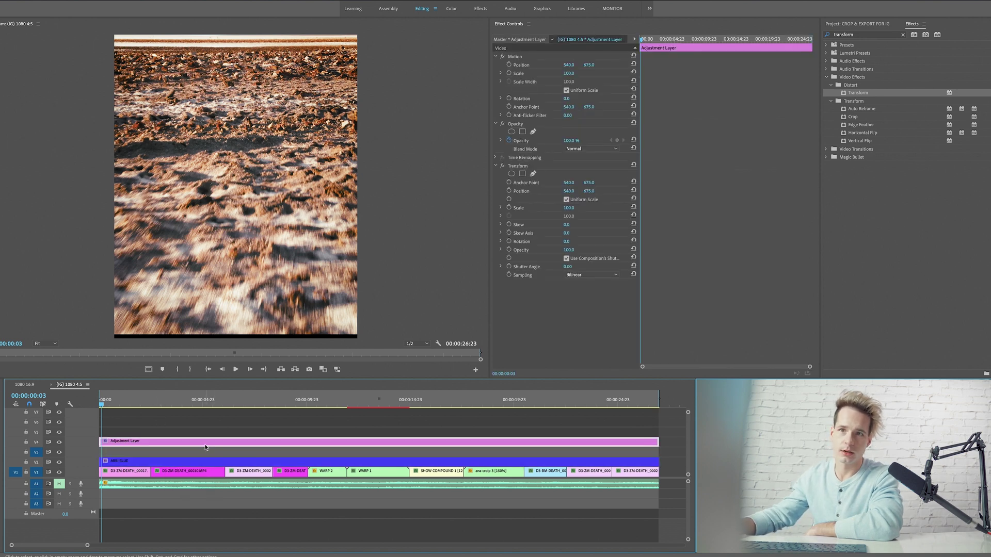
key("shift+r")
type("TRANSFORM")
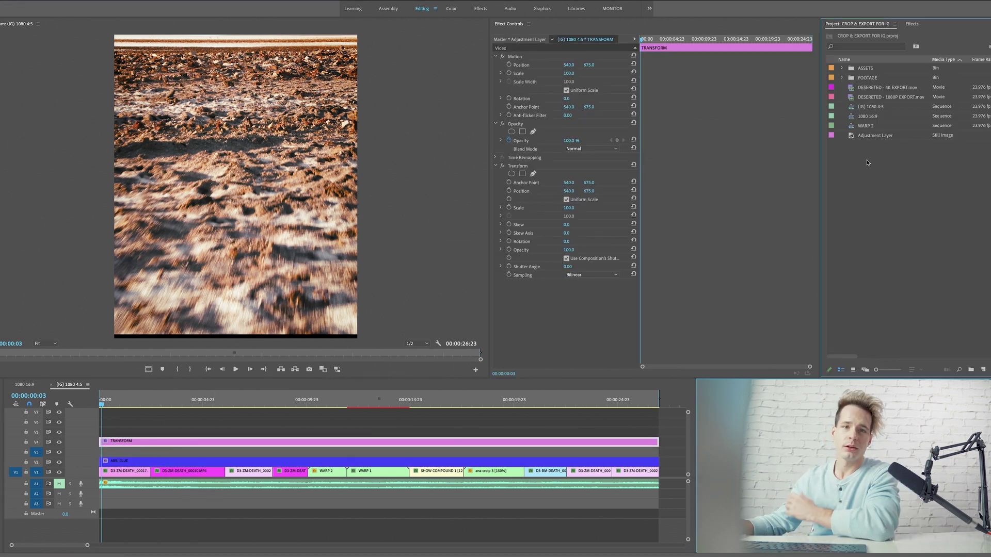
Change the Motion scale of the ARRI BLUE layer to 59 and then to 177 to compare its coverage of the frame
left_click(115, 460)
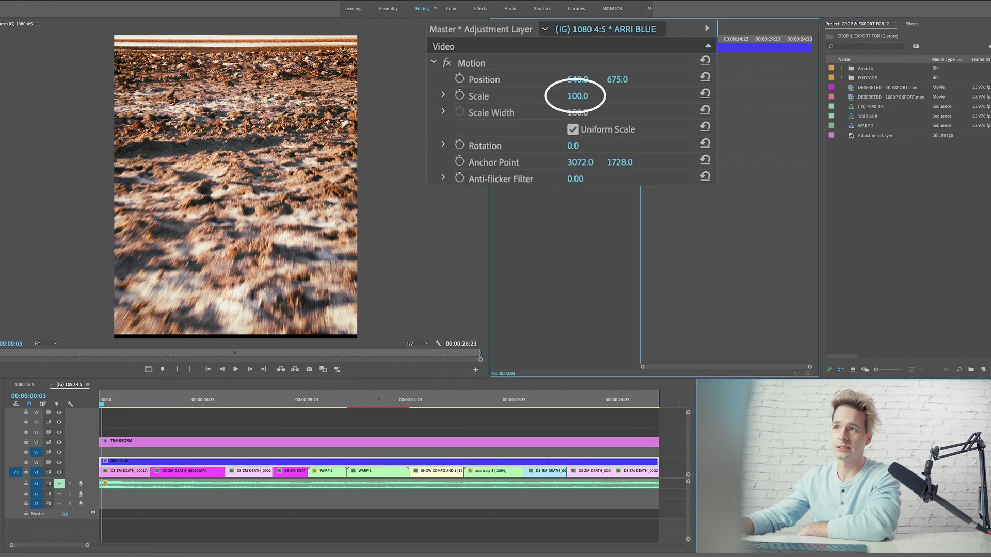
left_click_drag(570, 73, 549, 73)
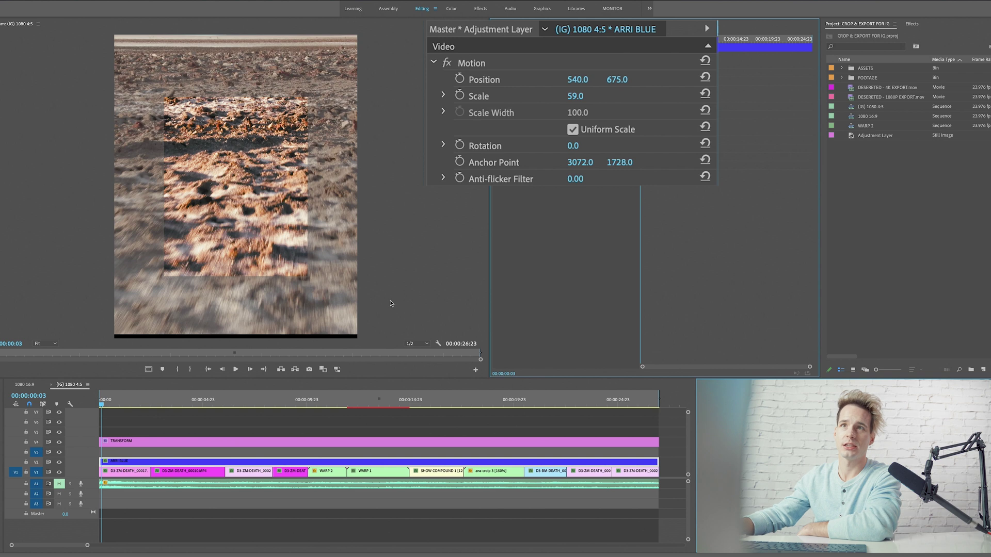
left_click_drag(572, 97, 592, 97)
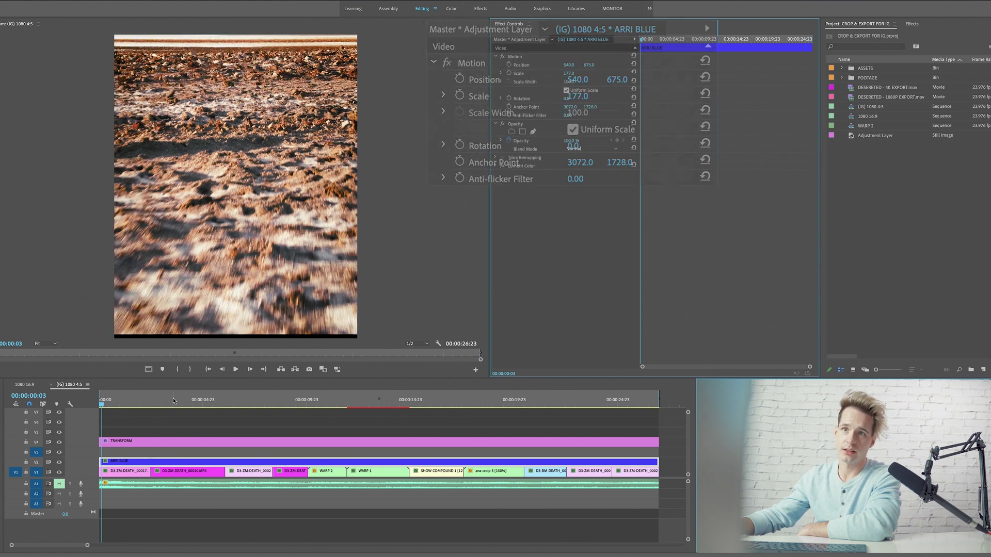
Set the scale of the Transform effect on the TRANSFORM layer to 125
left_click(131, 439)
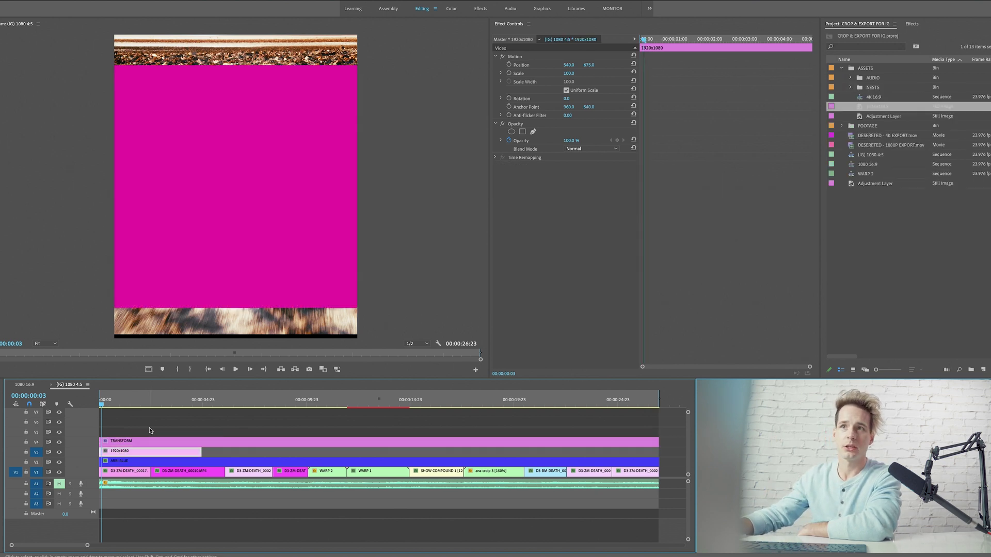
left_click(150, 431)
left_click(141, 444)
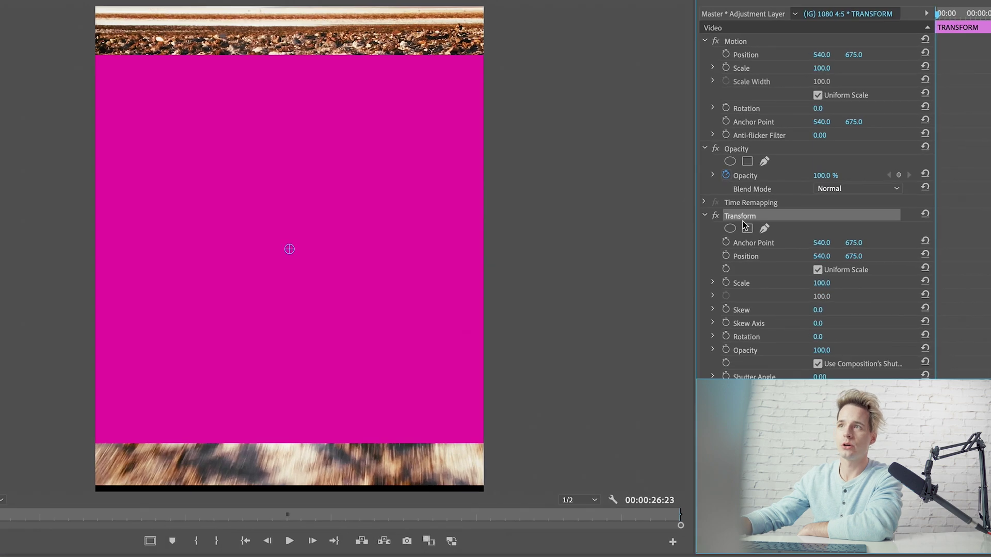
left_click(822, 283)
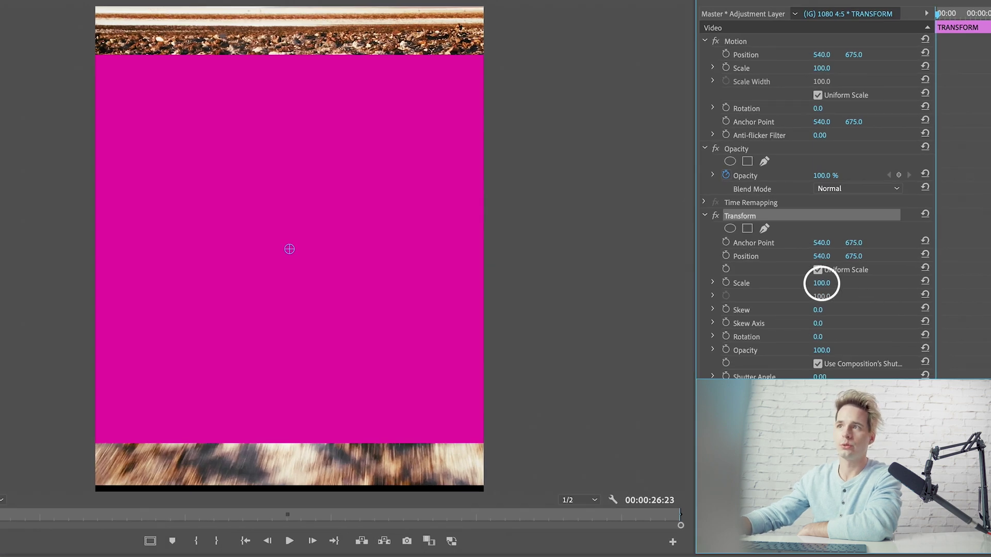
left_click_drag(822, 283, 847, 282)
left_click(510, 246)
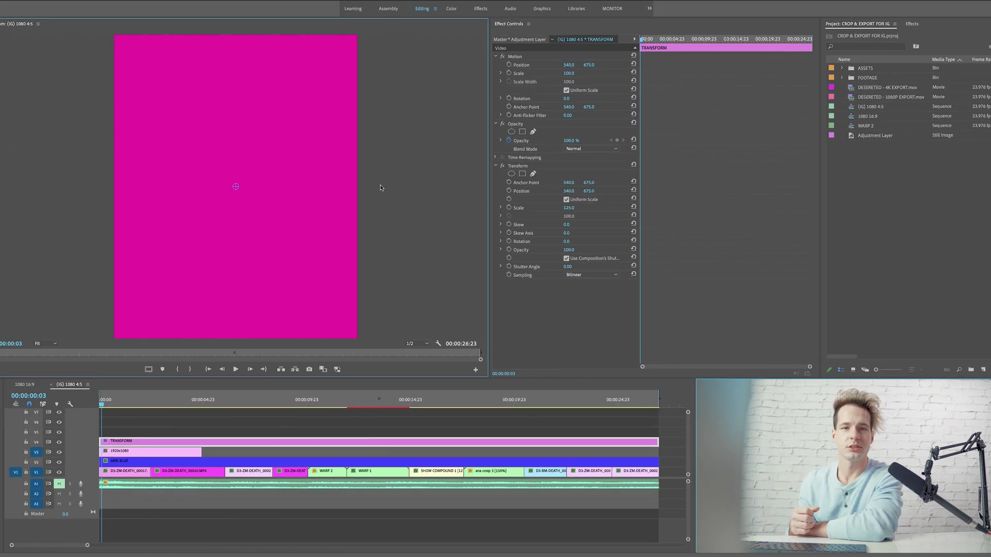
Delete the 1920x1080 still from between ARRI BLUE and TRANSFORM and scrub through the sequence to check the framing
left_click(164, 433)
left_click(154, 452)
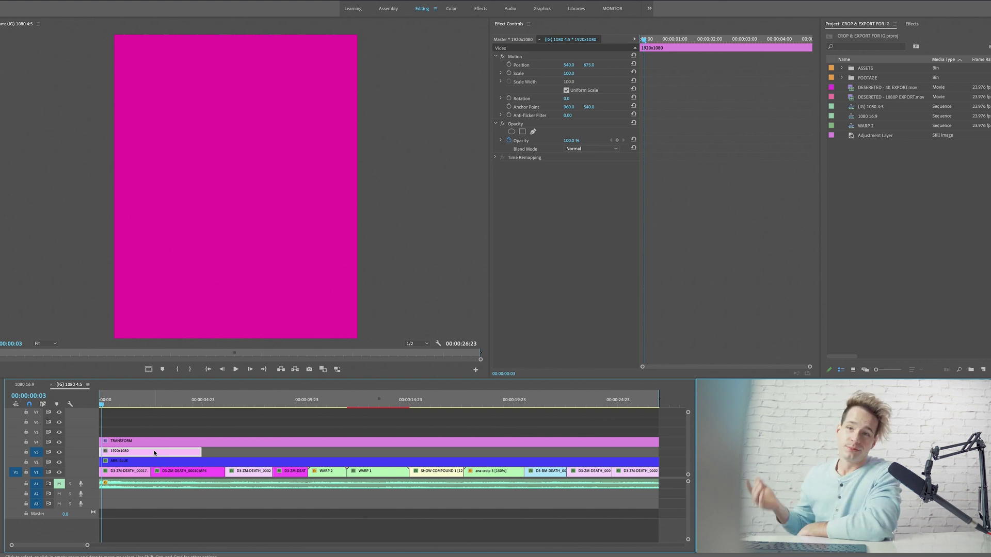
left_click(127, 470)
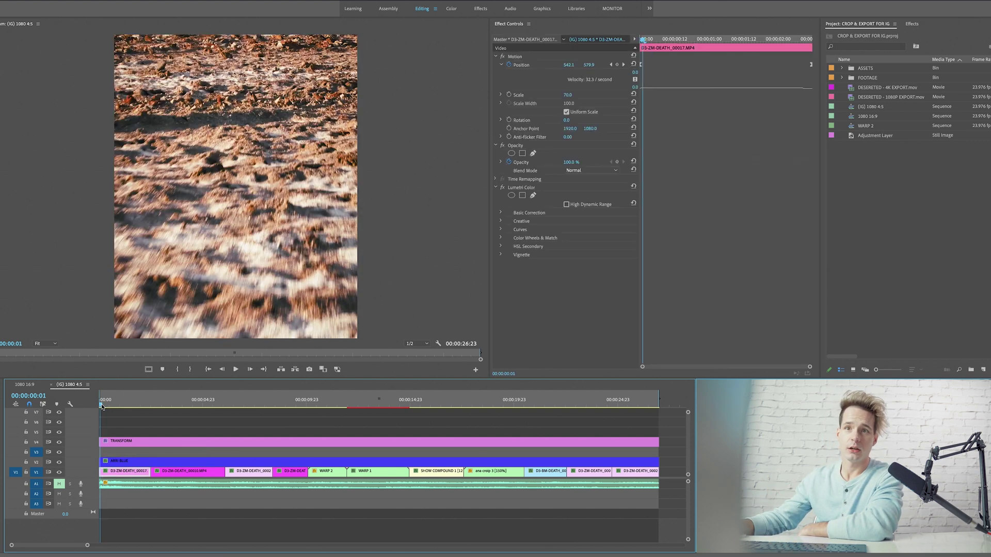
left_click_drag(100, 404, 595, 444)
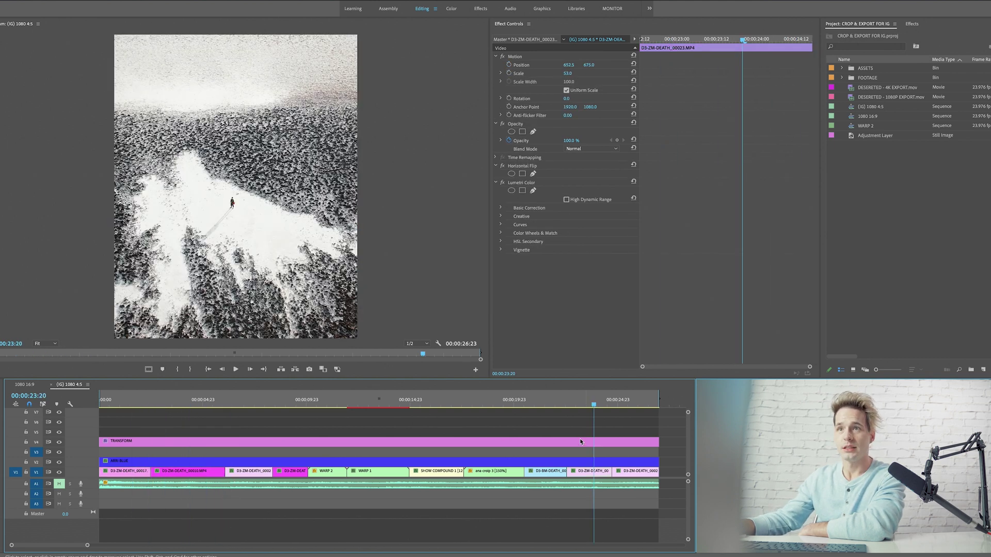
left_click_drag(569, 437, 330, 474)
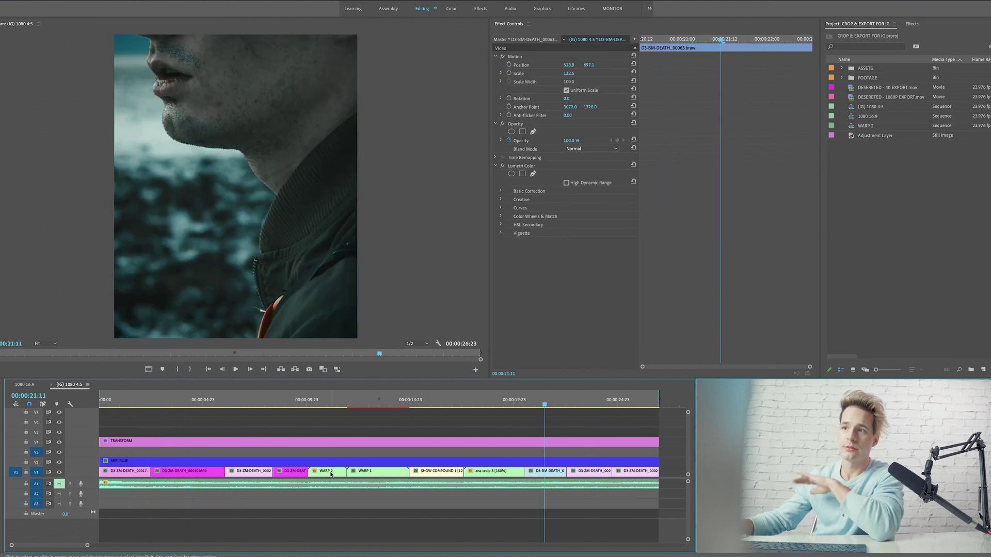
Try reducing the Transform effect's scale on the TRANSFORM layer below 100, and restore it to 125
left_click(381, 443)
left_click(579, 207)
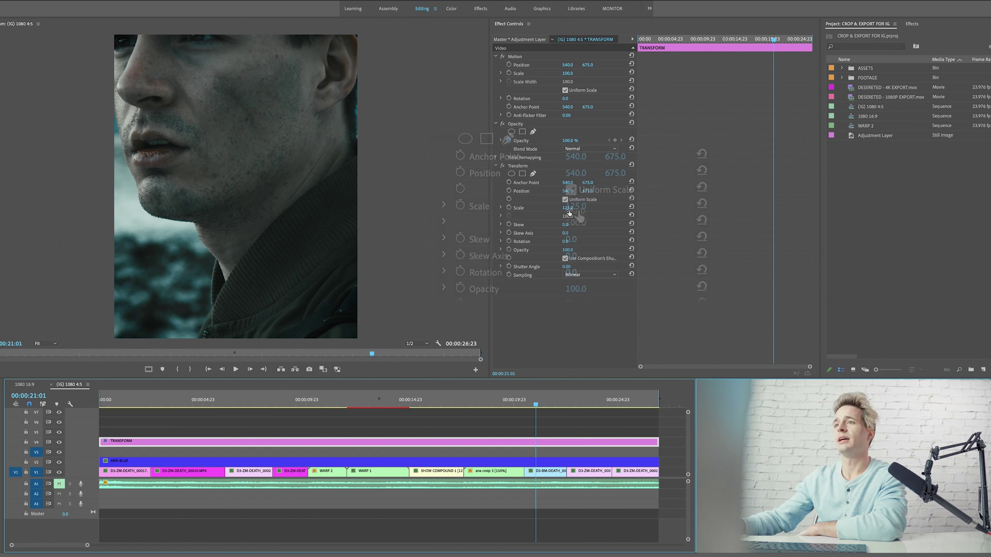
left_click_drag(568, 208, 545, 208)
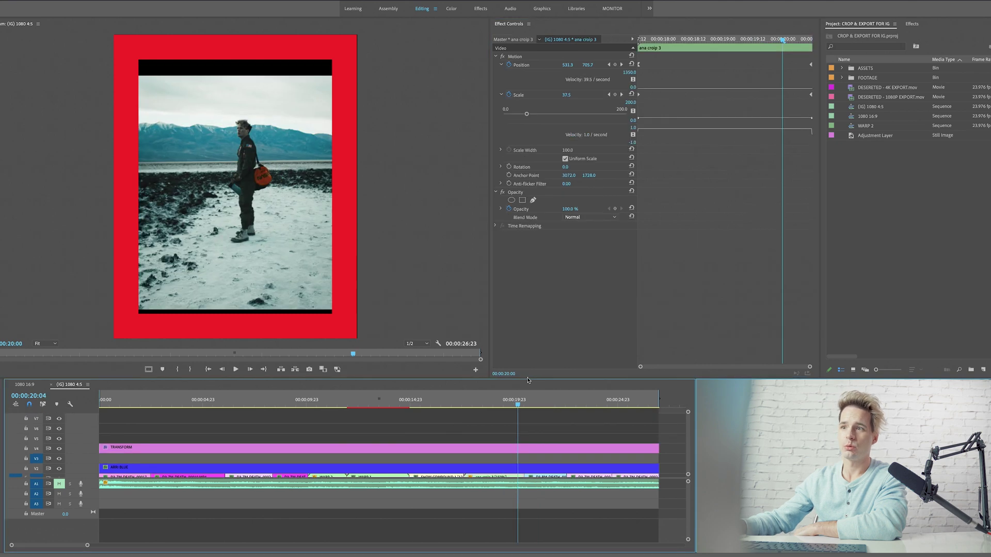
left_click(533, 404)
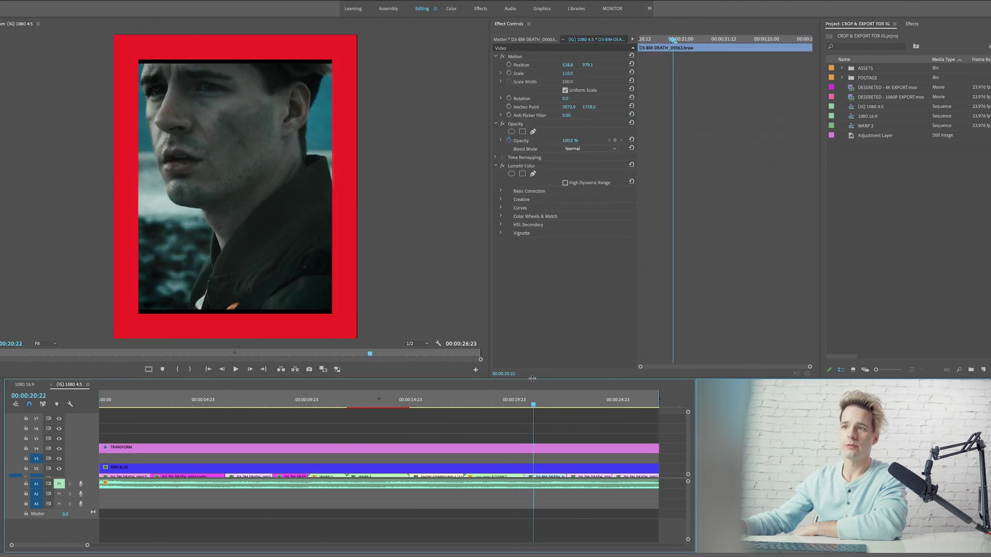
scroll(550, 410, "down", 1)
left_click(557, 443)
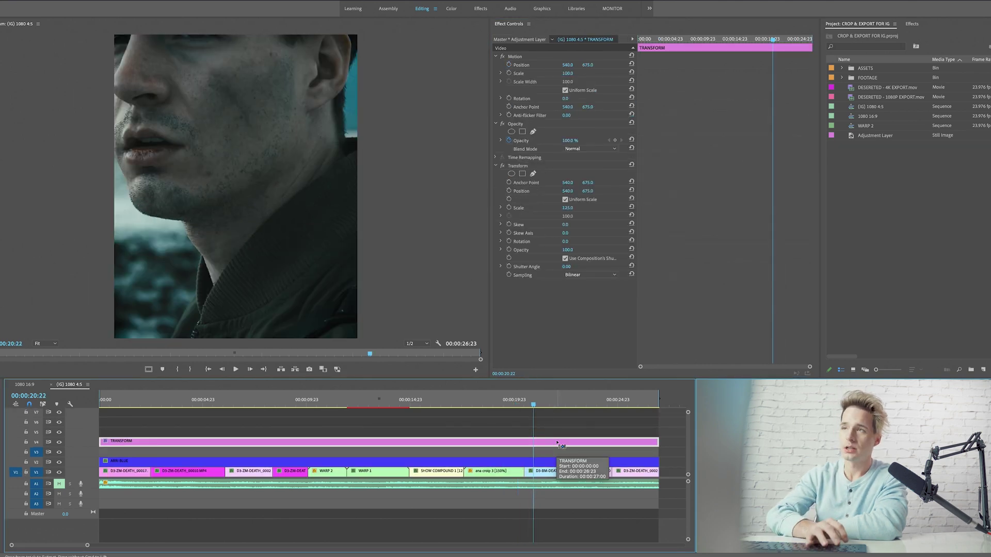
Set the Motion scale of the D3-BM-DEATH_00063 clip to 55
left_click(593, 422)
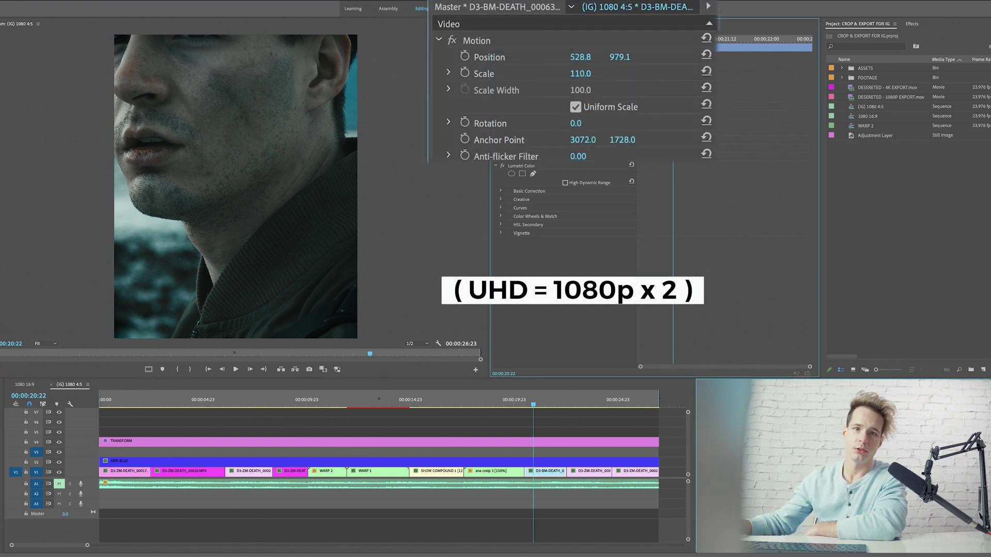
type("55")
key("Return")
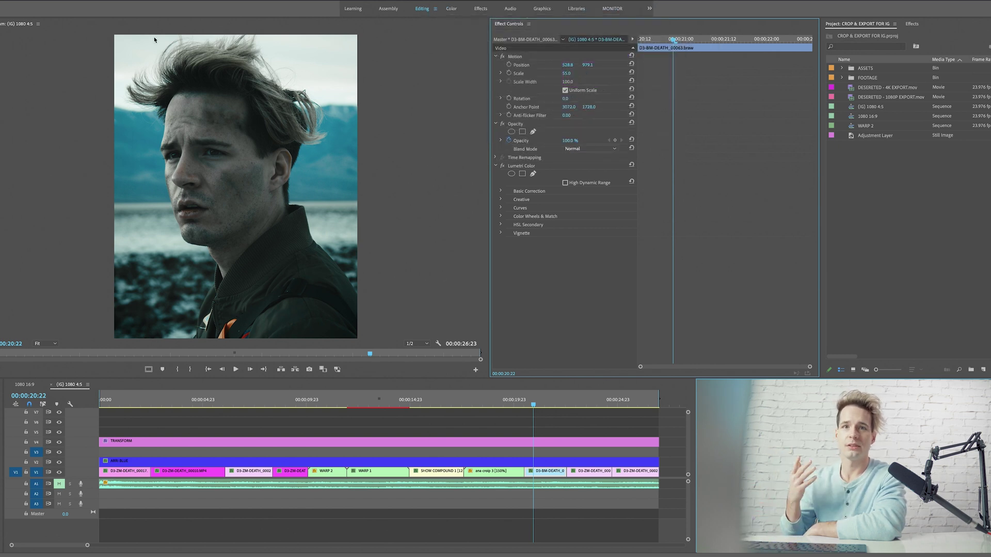
key("ctrl+z")
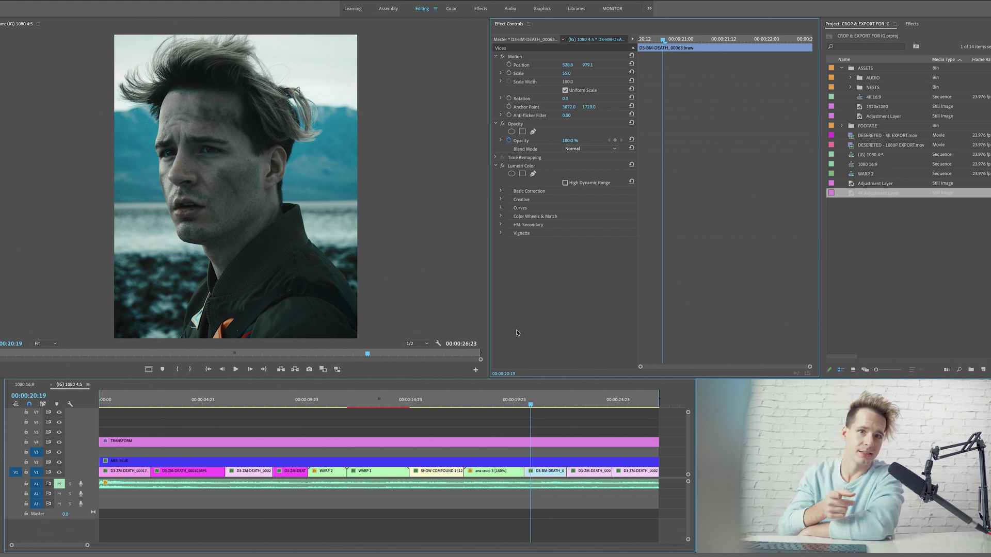
Return to the start of the (IG) 1080 4:5 sequence and select its first video clip
left_click(527, 442)
key("Home")
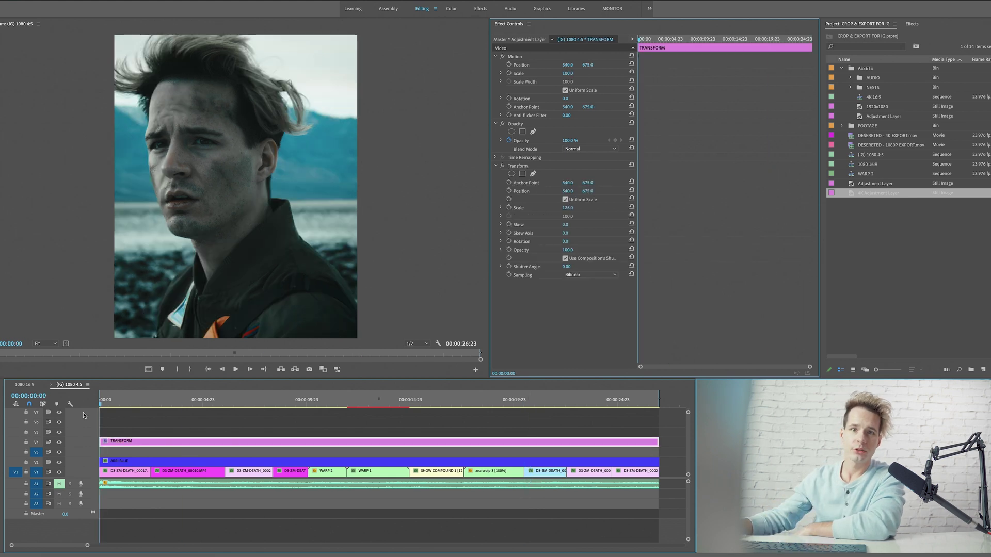
left_click(123, 470)
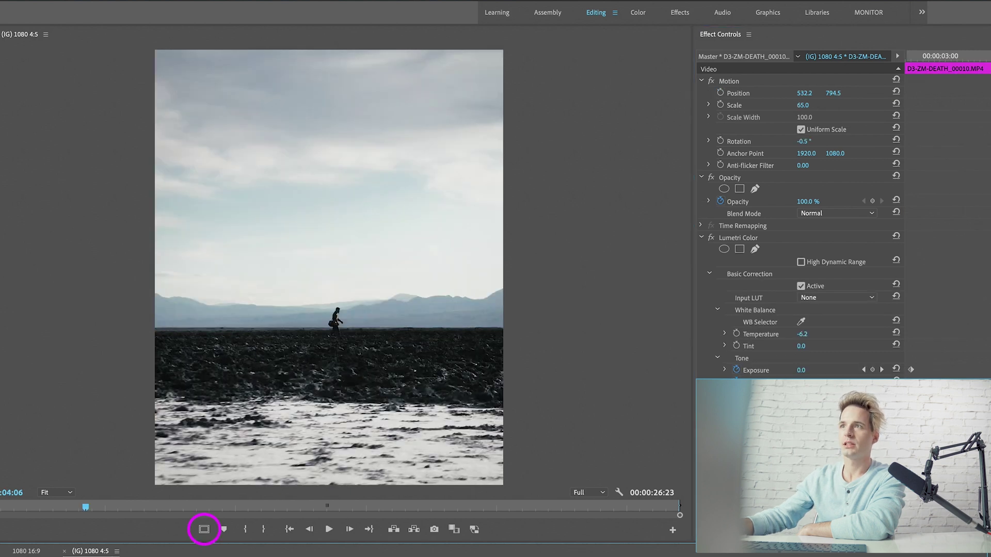
Turn on the safe margins and reframe the D3-ZM-DEATH_00010 and D3-ZM-DEATH_00021 clips by adjusting their horizontal Position
left_click(204, 529)
left_click(801, 93)
left_click_drag(801, 93, 796, 93)
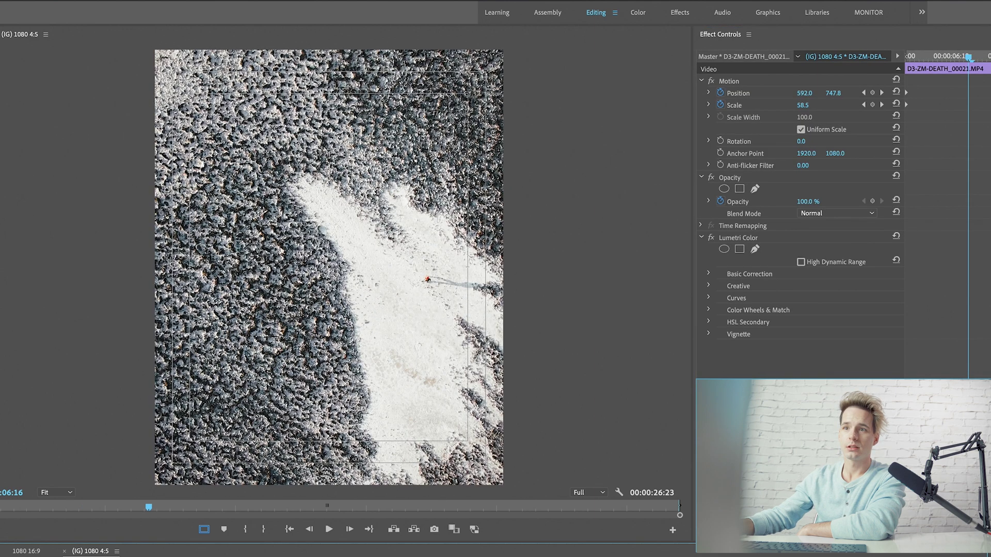
left_click_drag(916, 58, 845, 65)
left_click_drag(810, 94, 683, 93)
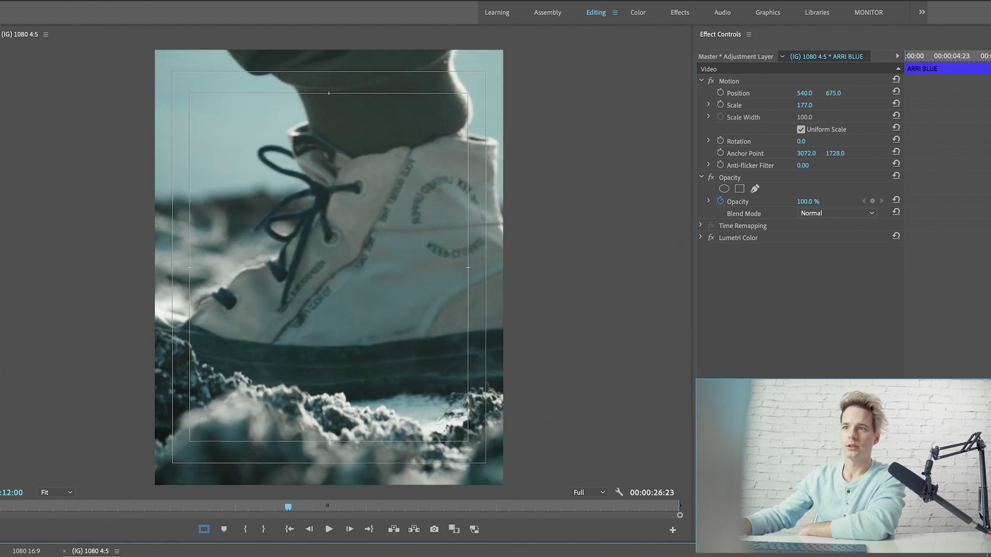
Review the framing of the following clips up to ana croip 3, and set that clip's starting horizontal Position to 406
key("Up")
key("Down")
key("Down")
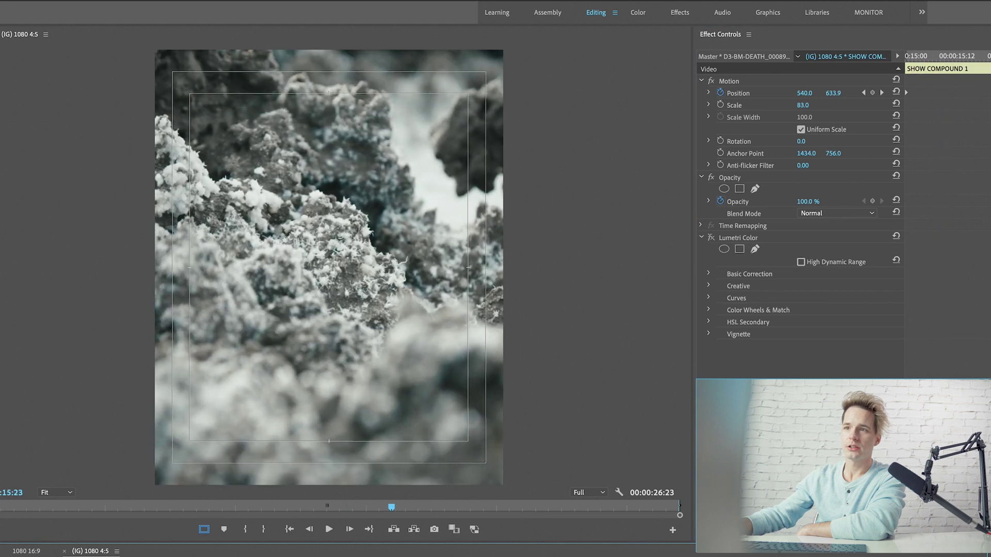
key("space")
key("space")
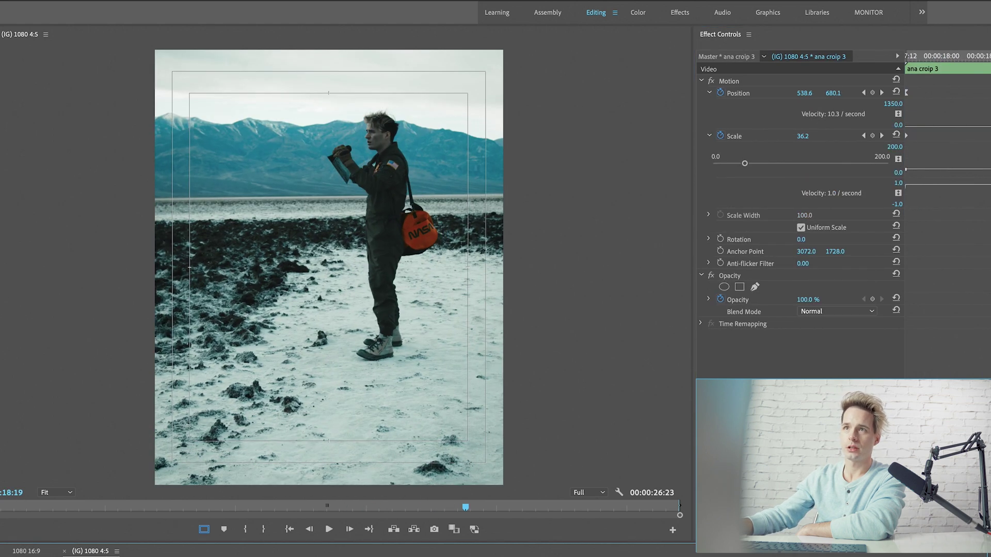
left_click_drag(937, 59, 905, 60)
left_click_drag(803, 94, 662, 285)
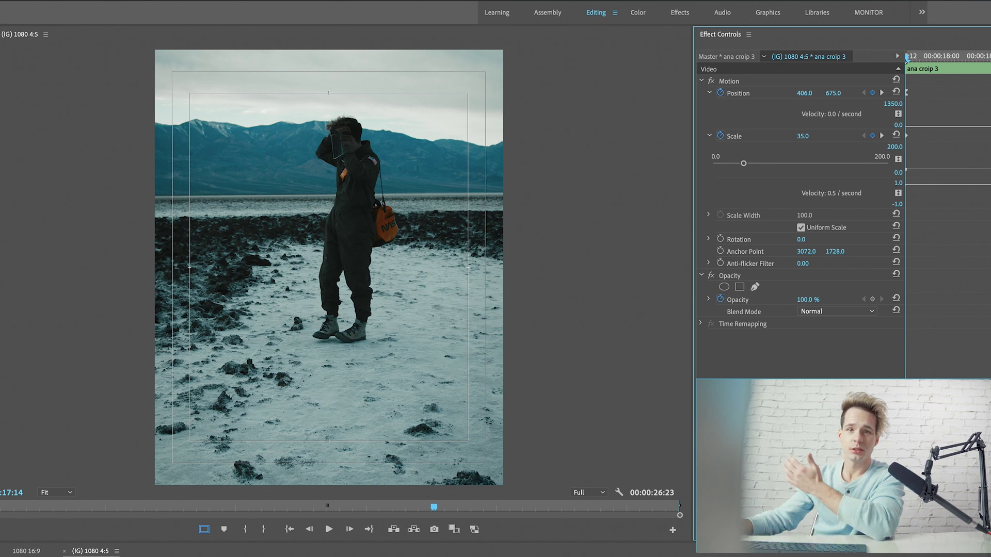
Reframe the D3-BM-DEATH_00063 clip by adjusting its horizontal Position
left_click_drag(433, 556, 451, 556)
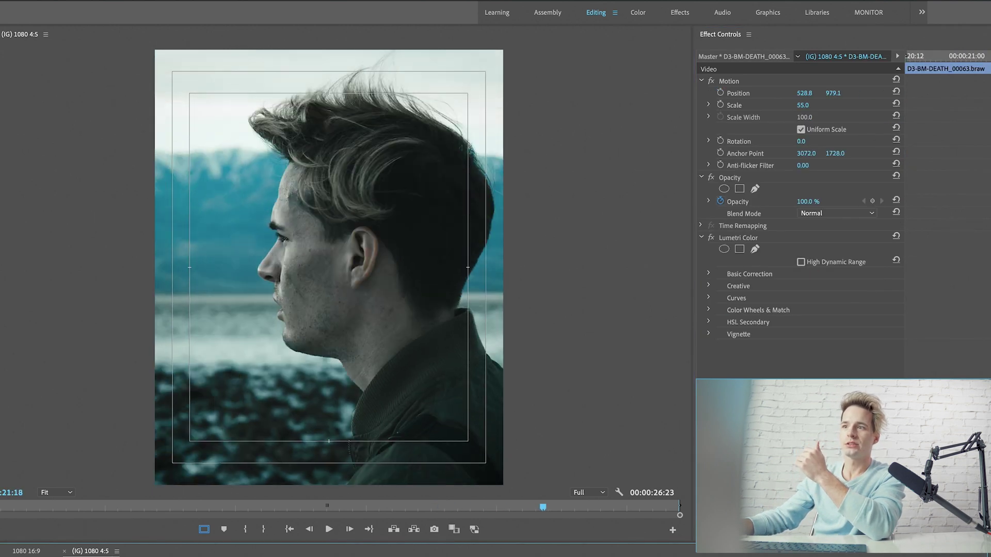
mouse_move(804, 94)
left_mouse_down()
mouse_move(764, 94)
mouse_move(792, 91)
left_mouse_up()
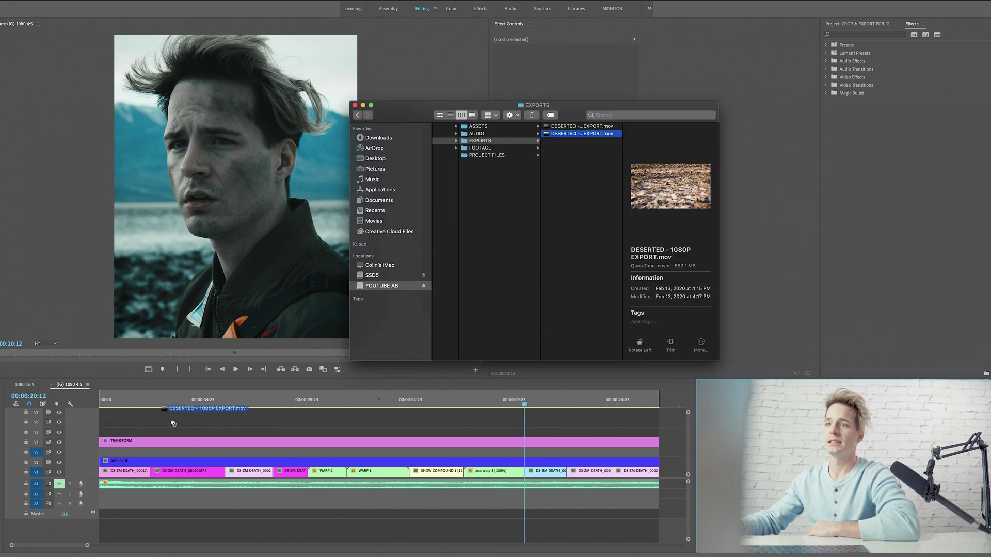
Place DESERTED - 1080P EXPORT.mov above the TRANSFORM layer at the sequence start and set its Motion scale to 125
left_click_drag(173, 407, 105, 432)
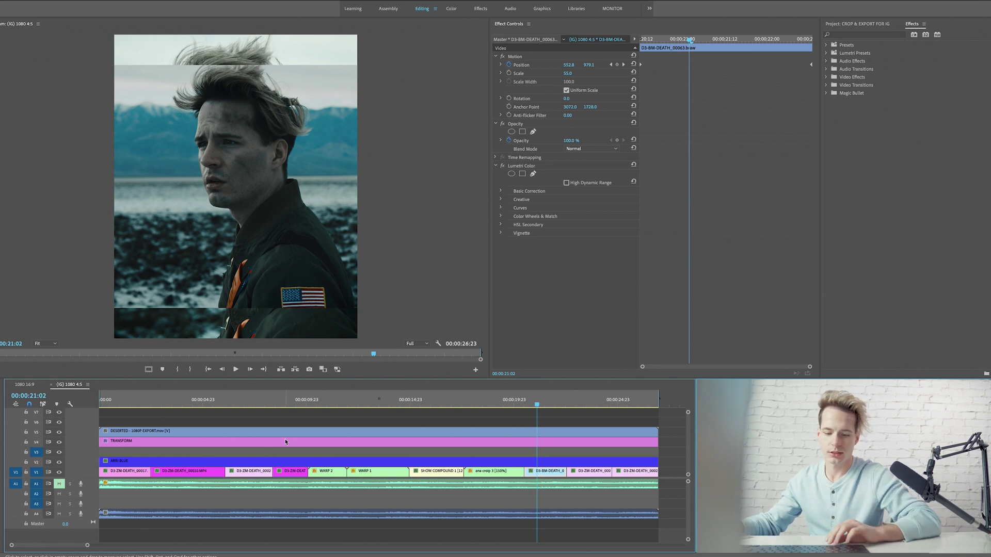
left_click(177, 432)
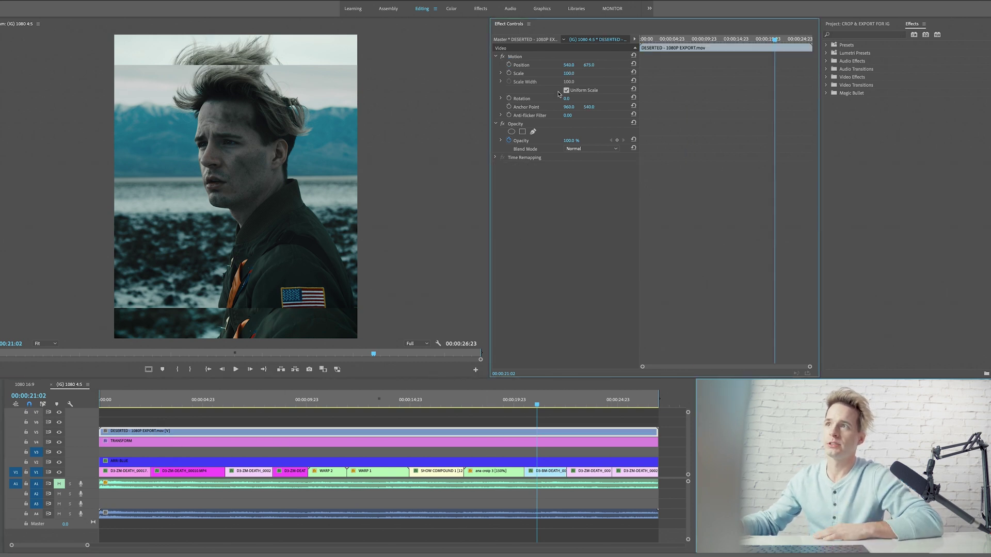
left_click(568, 73)
type("125")
key("Return")
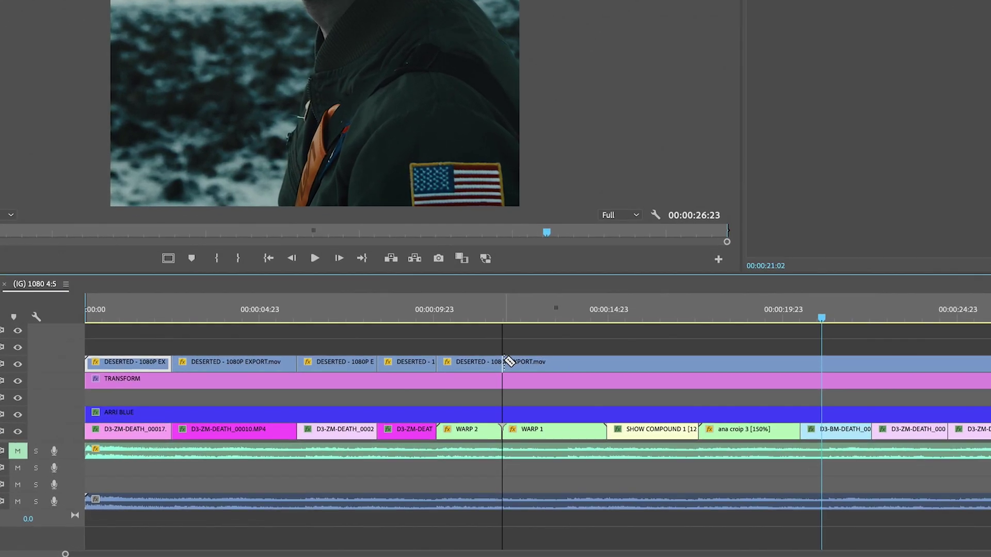
Cut DESERTED - 1080P EXPORT.mov at every edit point of the clips on V1
left_click(346, 432)
left_click(406, 432)
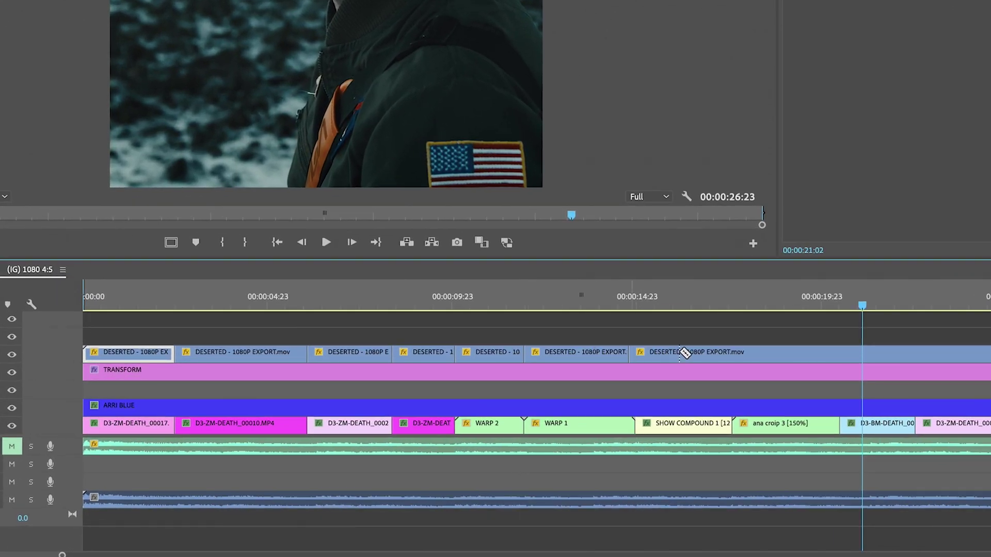
left_click(732, 353)
left_click(840, 354)
left_click(841, 354)
left_click(916, 355)
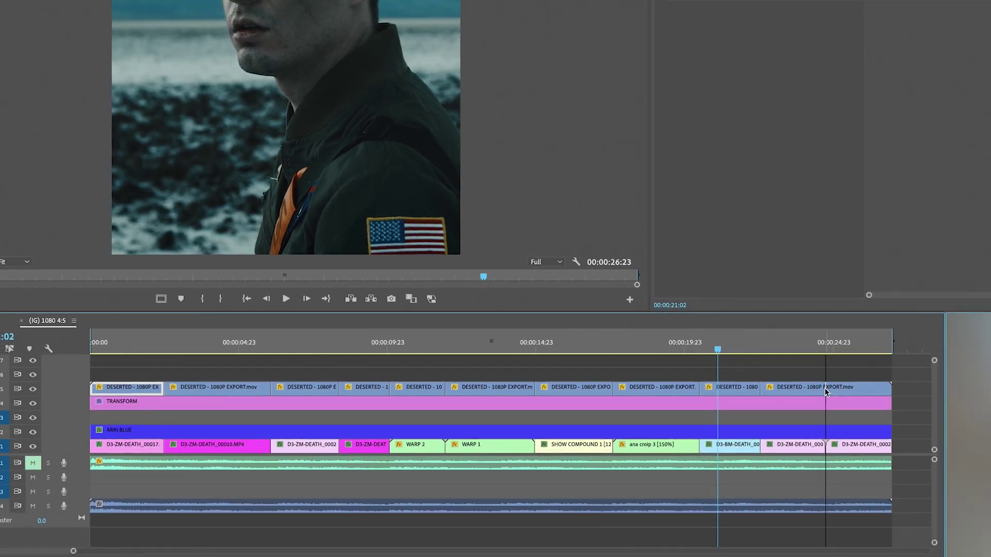
left_click(826, 390)
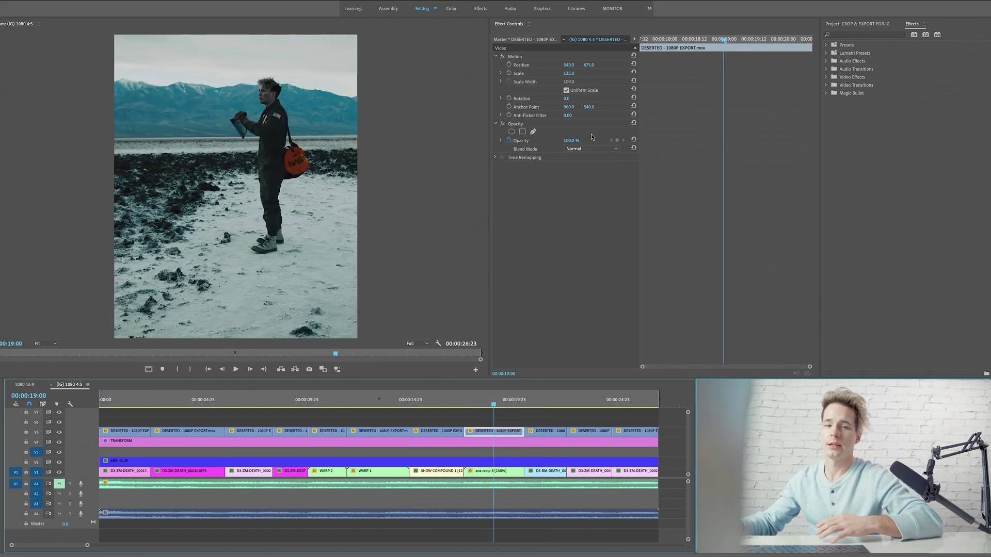
Try shifting a cut piece of the DESERTED export horizontally, and turn on the safe margins
left_click_drag(568, 66, 485, 65)
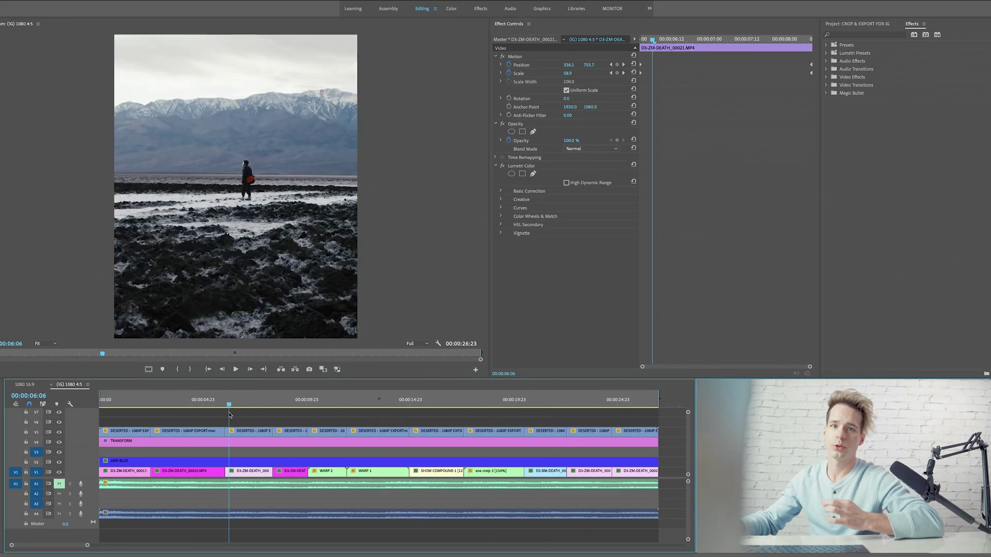
left_click_drag(227, 419, 118, 423)
left_click(118, 424)
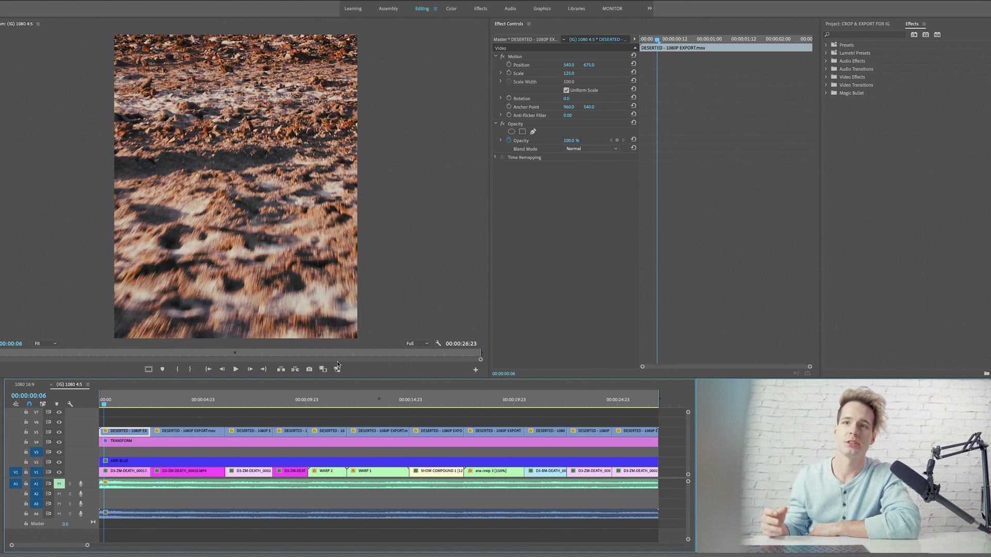
left_click(148, 370)
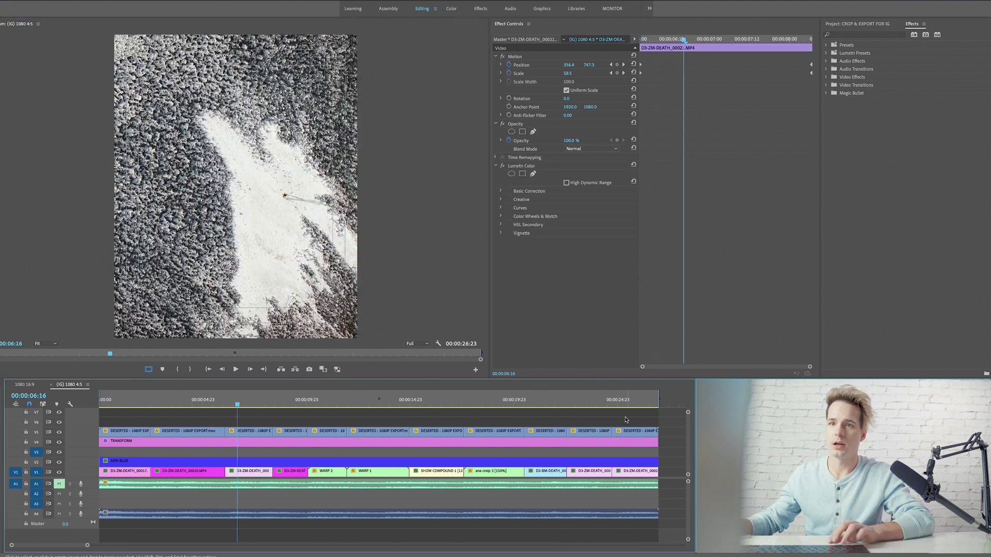
Delete all cut video pieces of DESERTED - 1080P EXPORT.mov from above the TRANSFORM layer
left_click_drag(155, 435, 103, 436)
key("Delete")
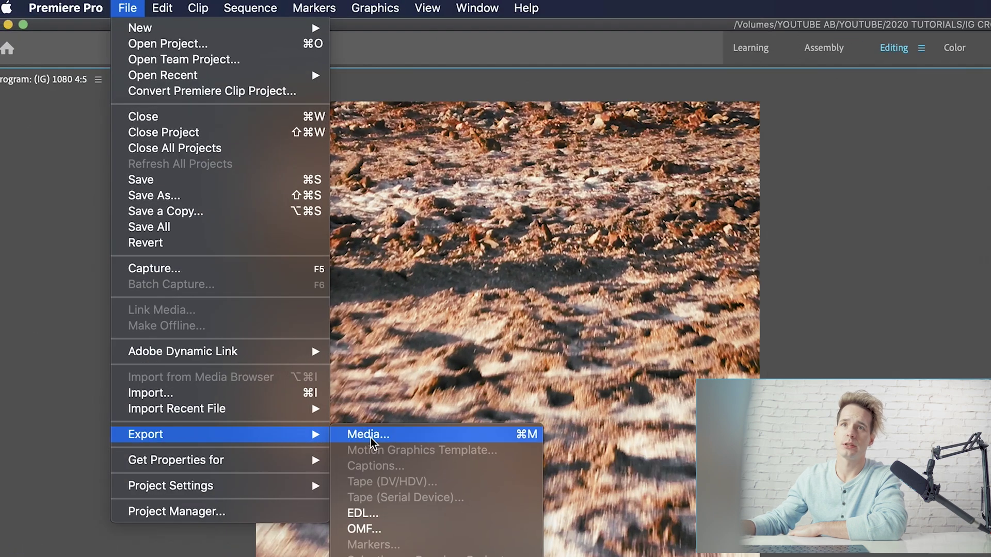
left_click(370, 436)
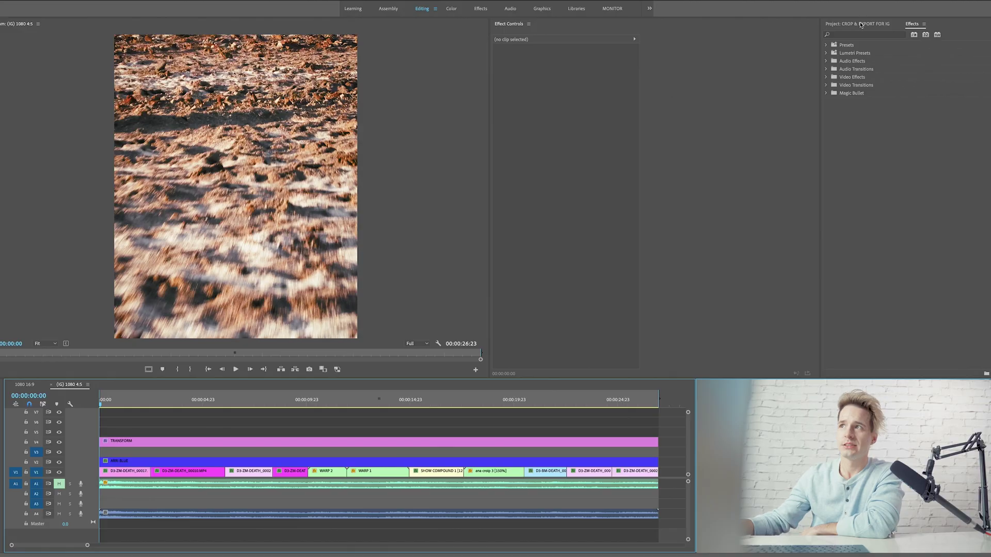
Place an Adjustment Layer above the TRANSFORM layer and extend it to the end of the sequence
left_click(841, 68)
left_click_drag(874, 202, 93, 435)
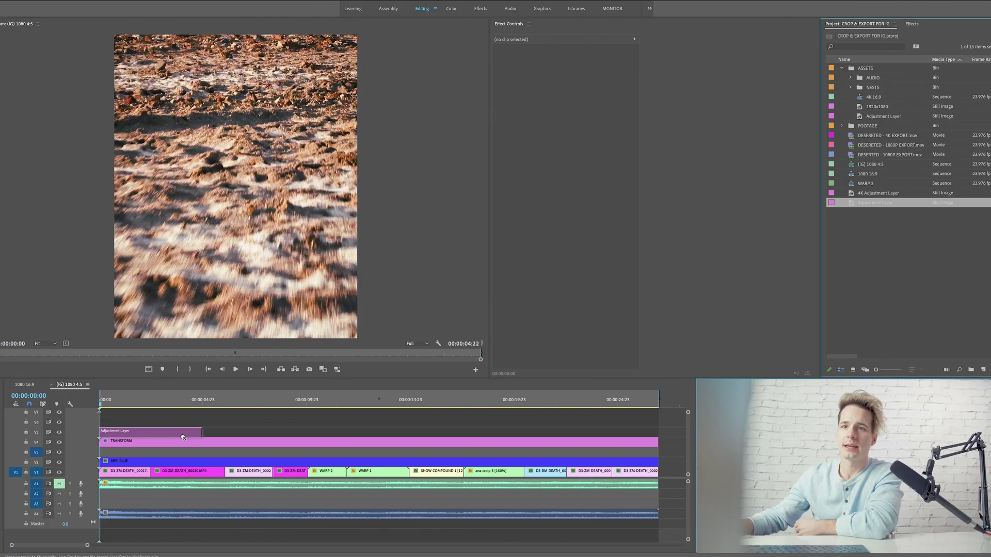
left_click_drag(202, 431, 657, 424)
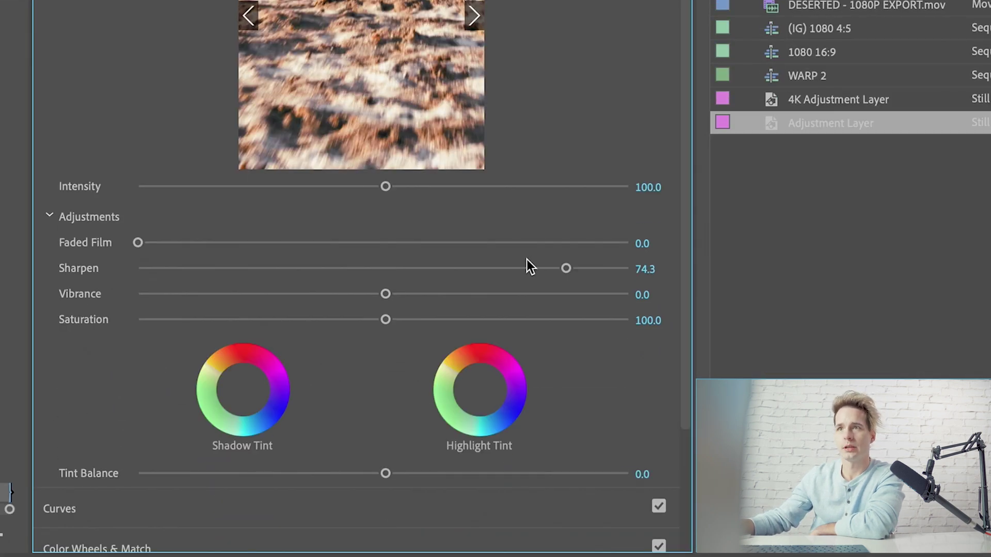
Set the new adjustment layer's Lumetri creative adjustments to Sharpen 74.3 and Vibrance 46.6
left_click_drag(385, 293, 497, 294)
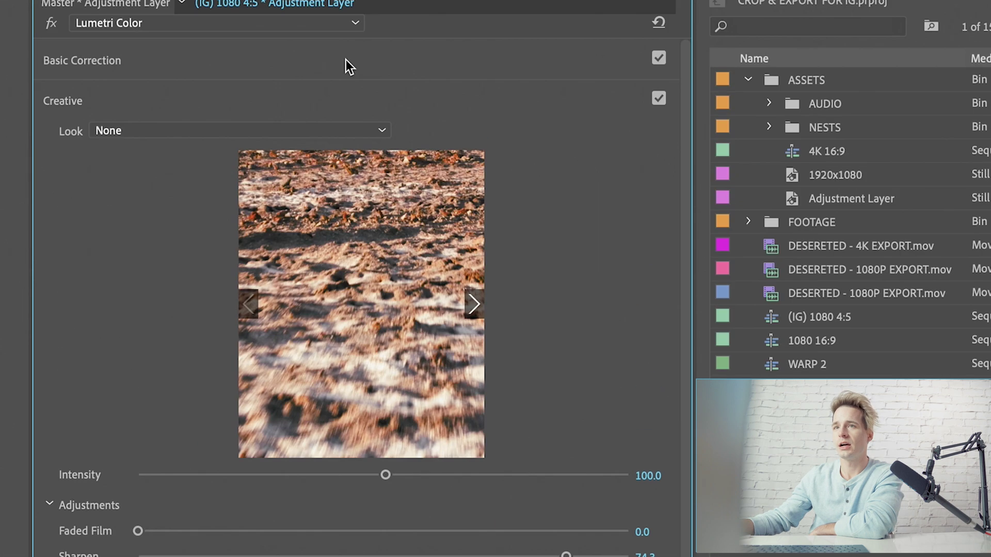
left_click(346, 60)
left_click_drag(385, 353, 399, 353)
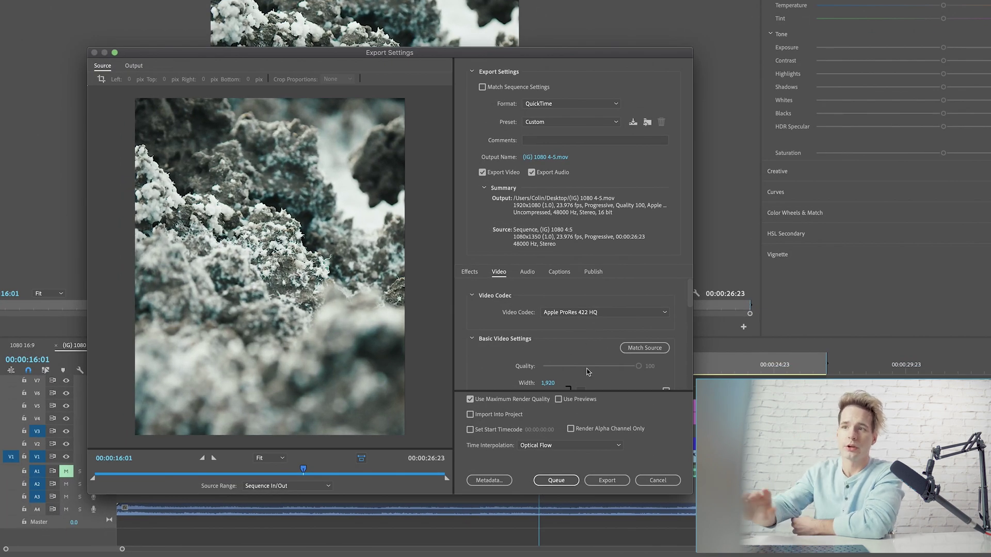
Set the export format of the (IG) 1080 4:5 sequence to H.264
left_click_drag(539, 48, 537, 12)
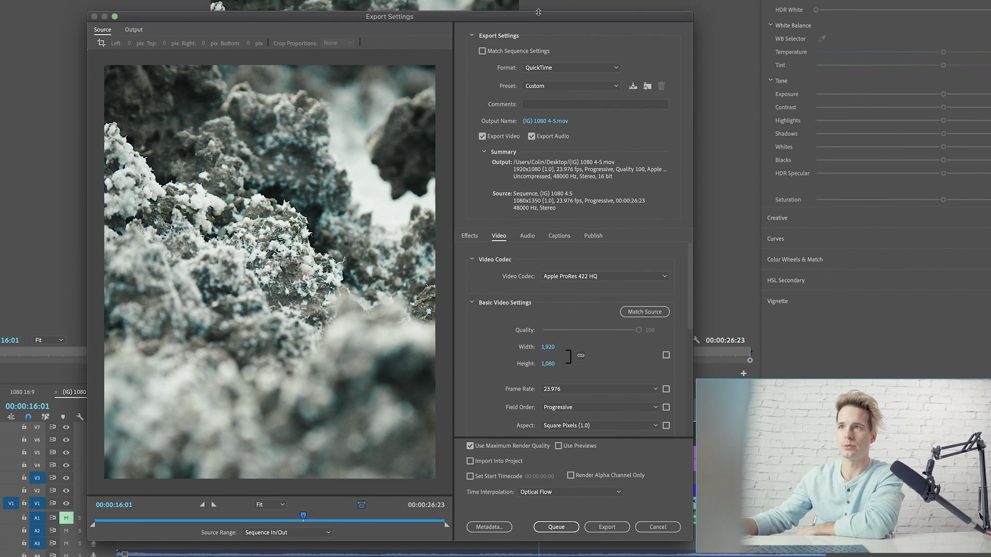
left_click(566, 71)
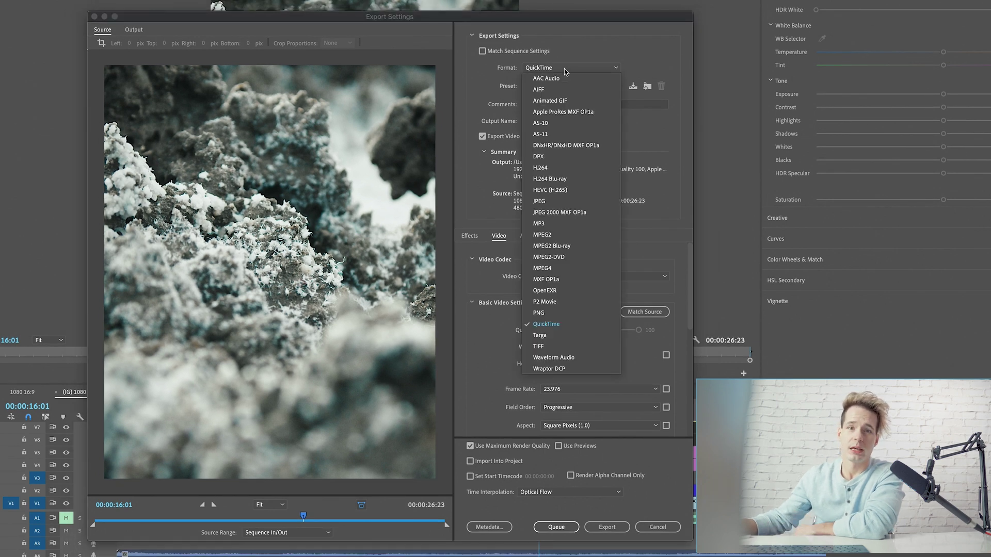
left_click(539, 168)
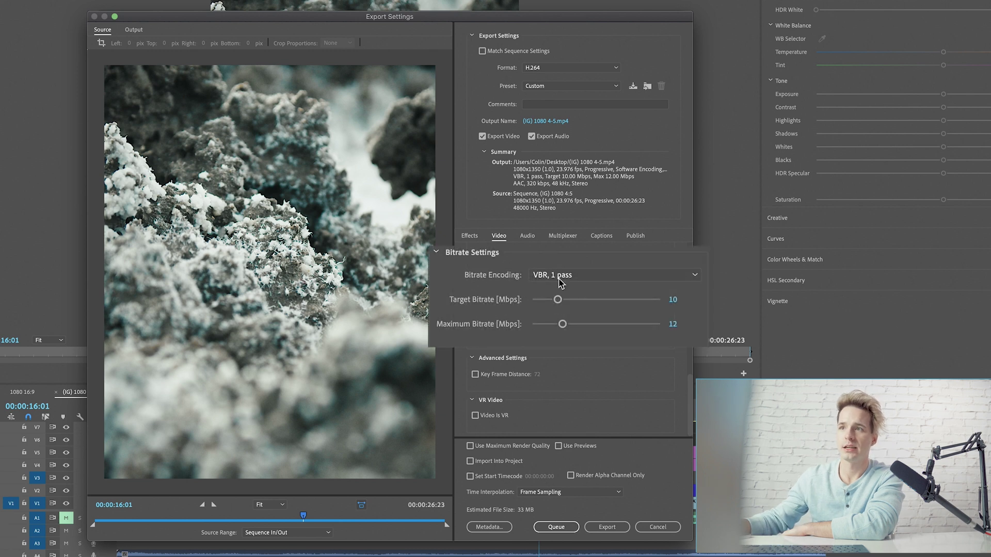
Set VBR, 2 pass encoding with an 8 Mbps target and 16 Mbps maximum bitrate, and enable Use Maximum Render Quality
left_click(564, 296)
left_click(571, 328)
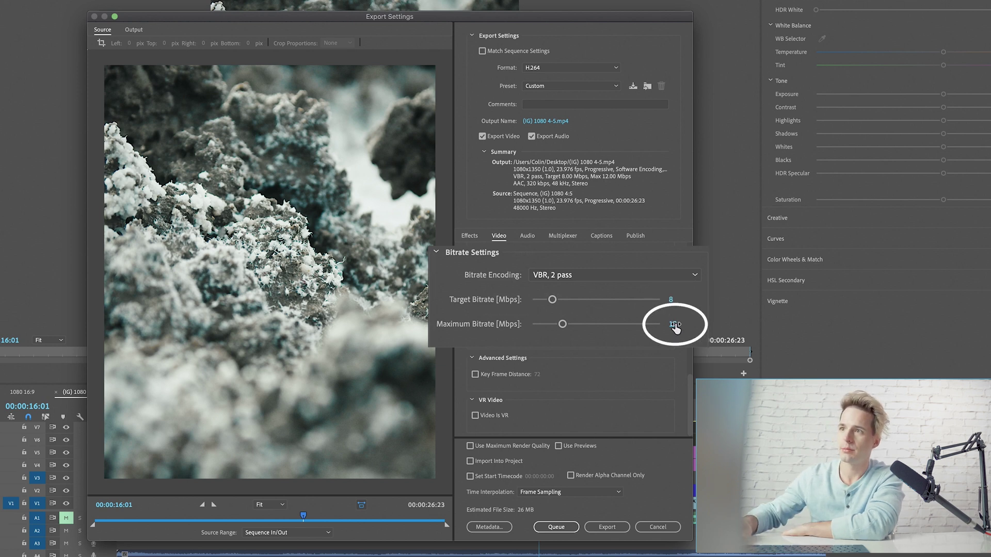
left_click(594, 287)
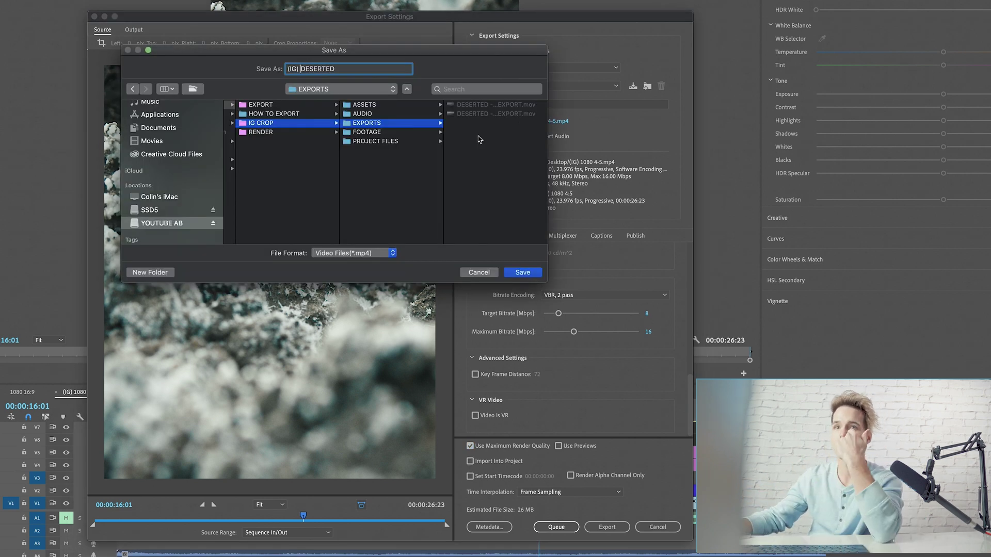
Save the output as (IG) DESERTED in the IG CROP project's EXPORTS folder and export it
left_click(513, 272)
left_click(607, 527)
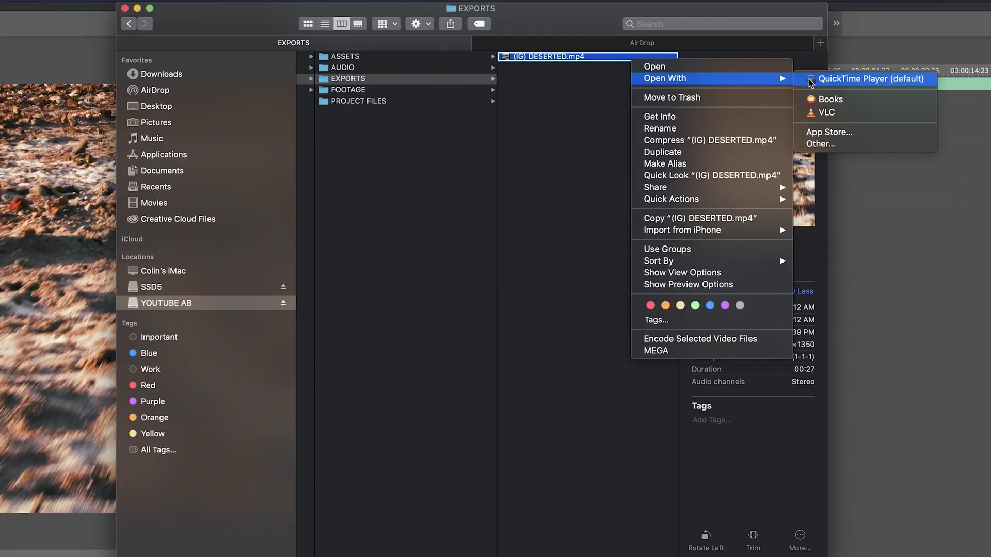
Open the exported (IG) DESERTED.mp4 from Finder in QuickTime Player
left_click(922, 83)
left_click(0, 0)
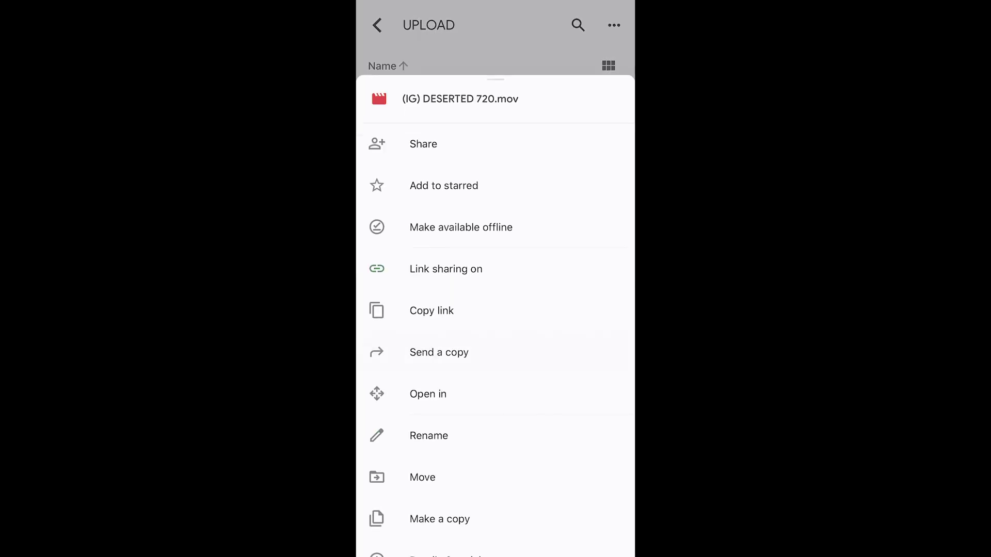
Send (IG) DESERTED 720.mov from Google Drive to Instagram and start the post's caption with "THIS IS HOW TO POST FROM G"
left_click(401, 437)
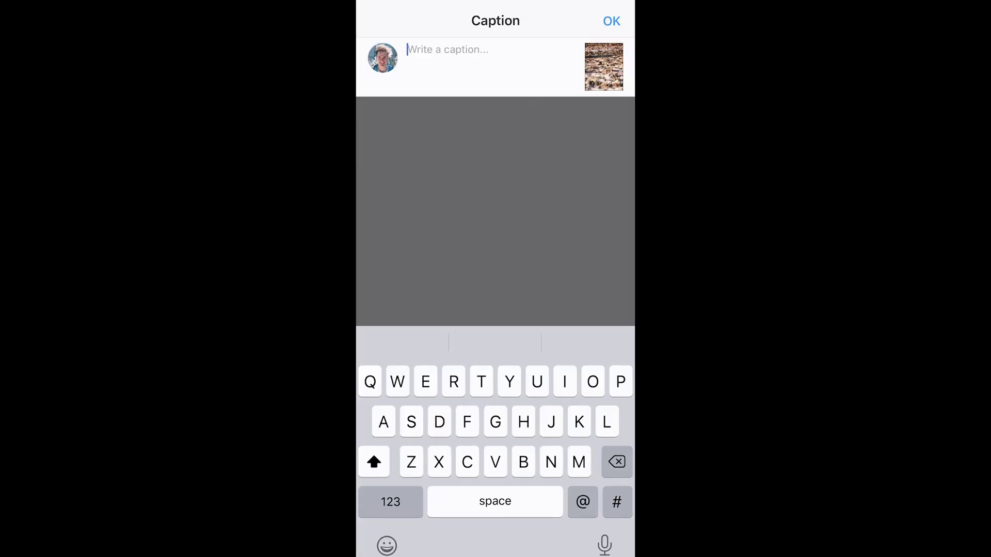
type("THIS IS HOW TO POST FROM G")
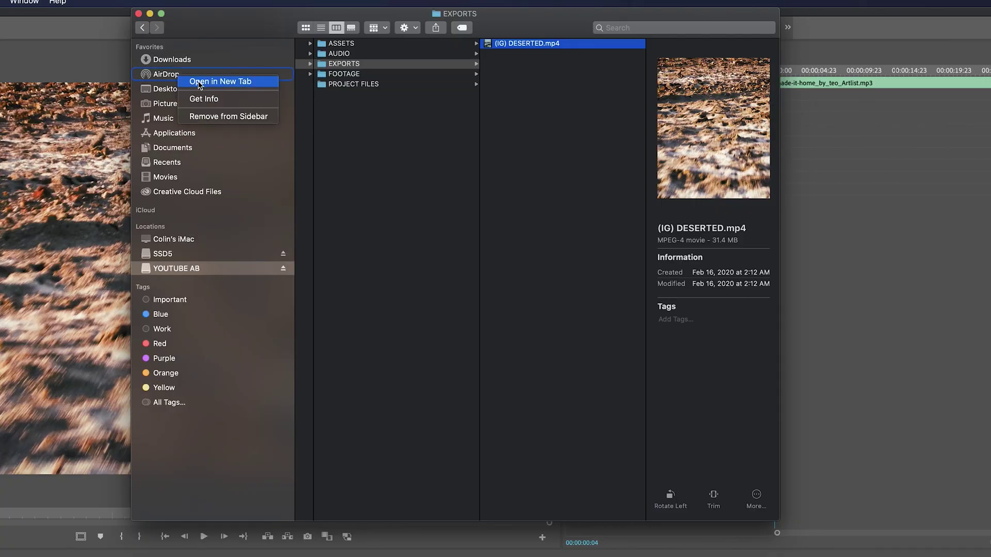
Open AirDrop in a new Finder tab and send (IG) DESERTED.mp4 from the EXPORTS folder through it
left_click(215, 79)
left_click(367, 49)
left_click_drag(536, 61, 523, 185)
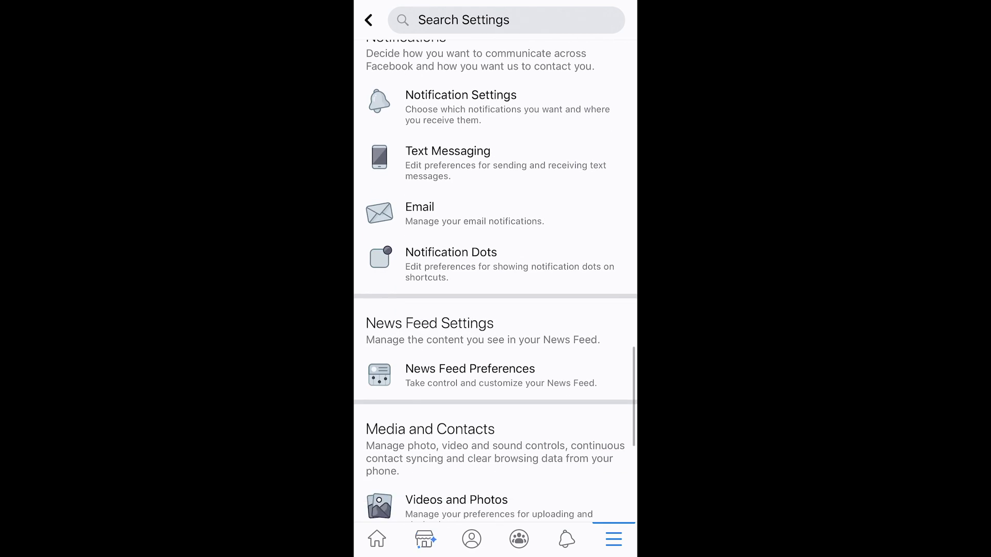
Open the Videos and Photos preferences in the Facebook app's settings
left_click(495, 360)
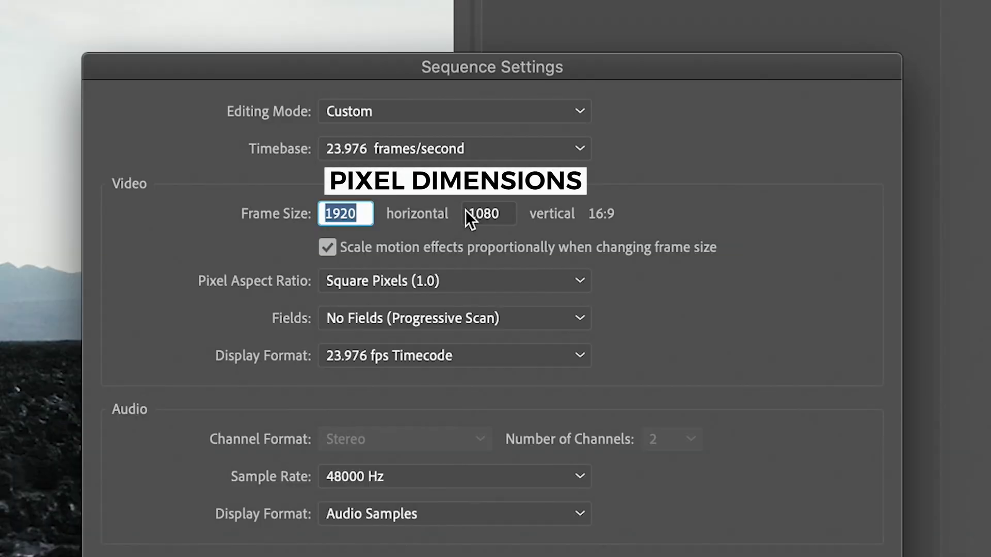
Set the sequence's horizontal frame size to 1080 pixels and open the vertical size for editing in Premiere Pro
type("1080")
left_click_drag(507, 213, 476, 211)
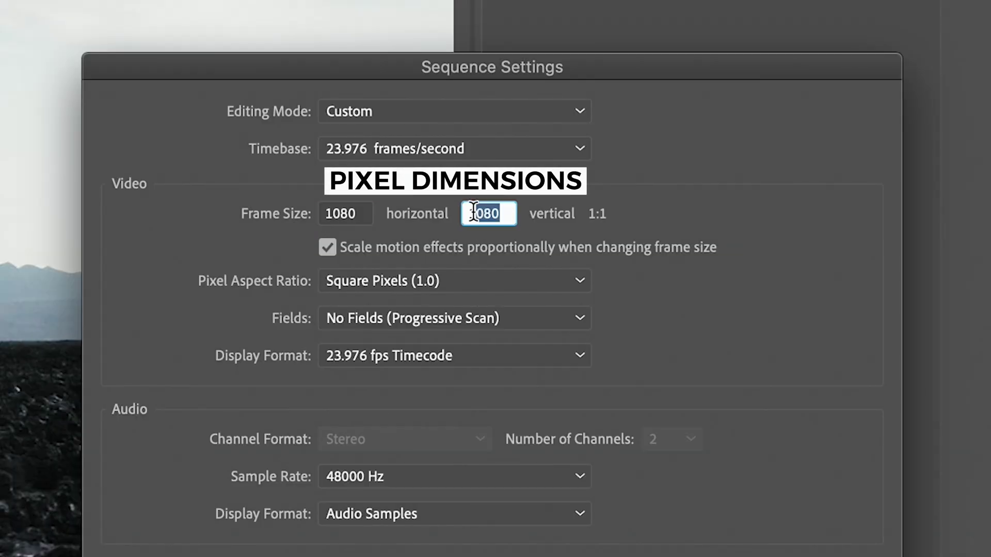